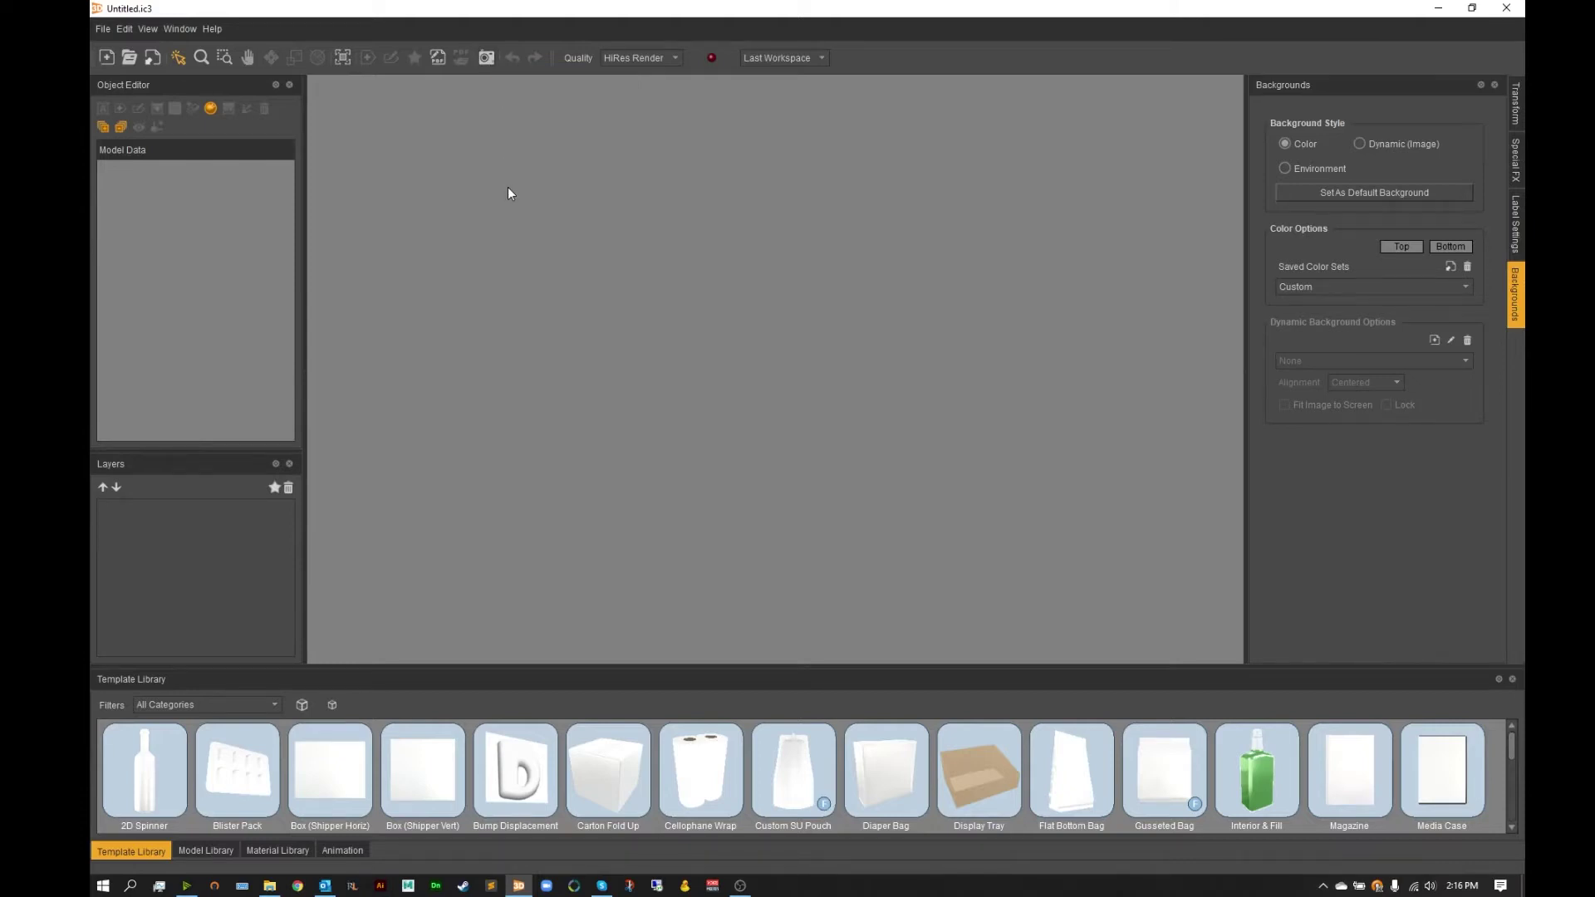
Step: Place the French Dip jar from the Model Library into the empty scene
{"action": "left_click", "coordinate": [209, 851]}
{"action": "left_click", "coordinate": [144, 772]}
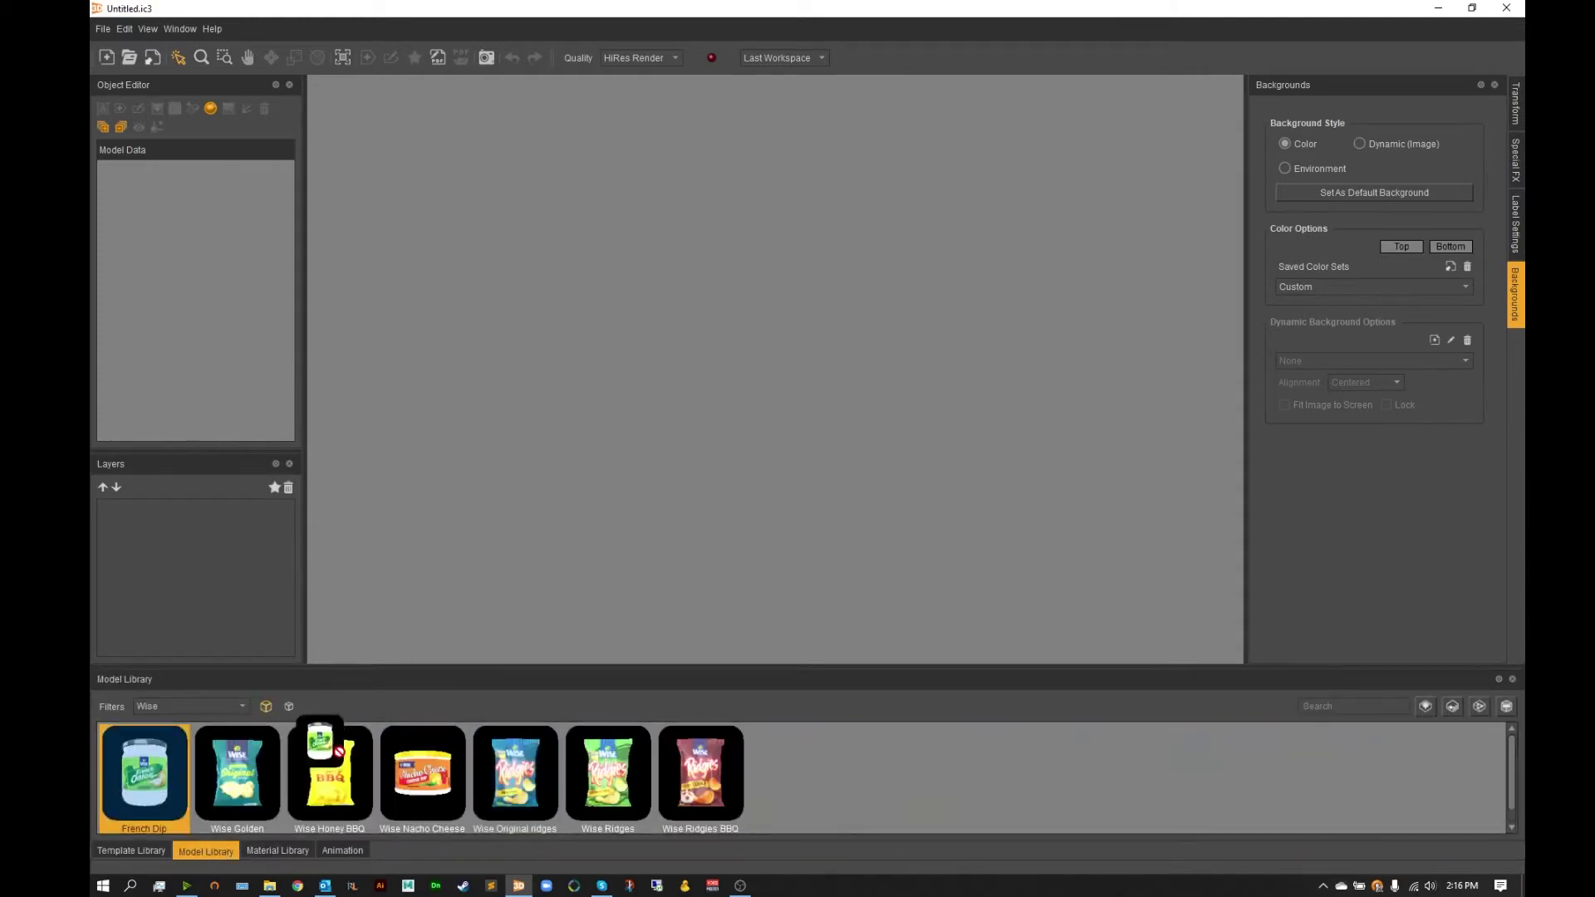
{"action": "left_click", "coordinate": [612, 594]}
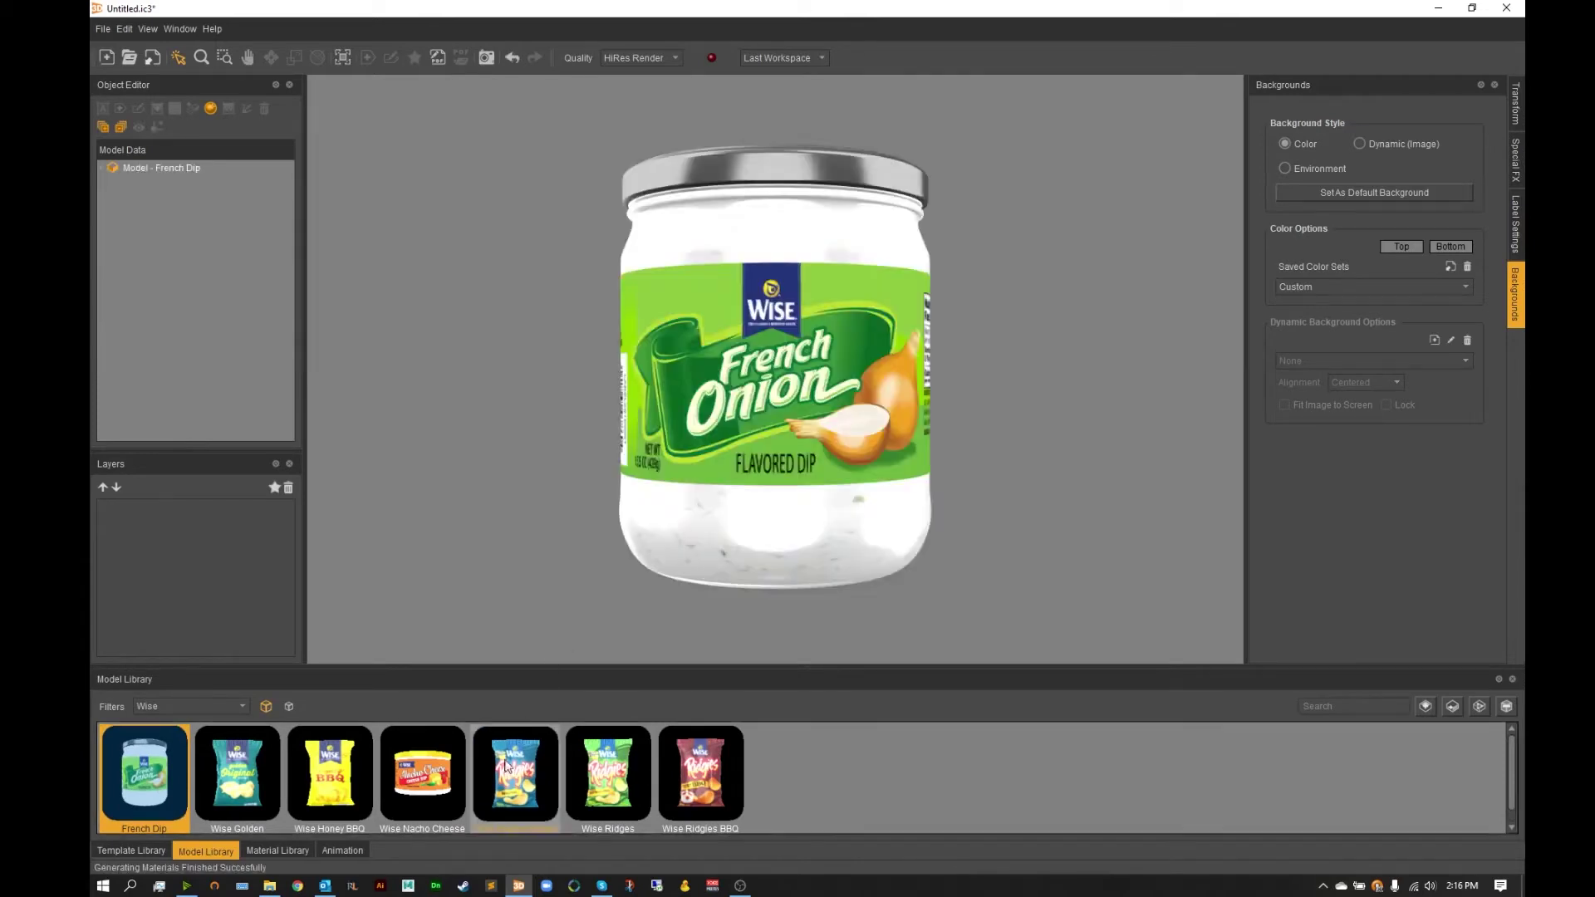
Step: Add the Wise Original ridges chip bag to the scene beside the jar
{"action": "left_click_drag", "start_coordinate": [484, 785], "coordinate": [562, 534]}
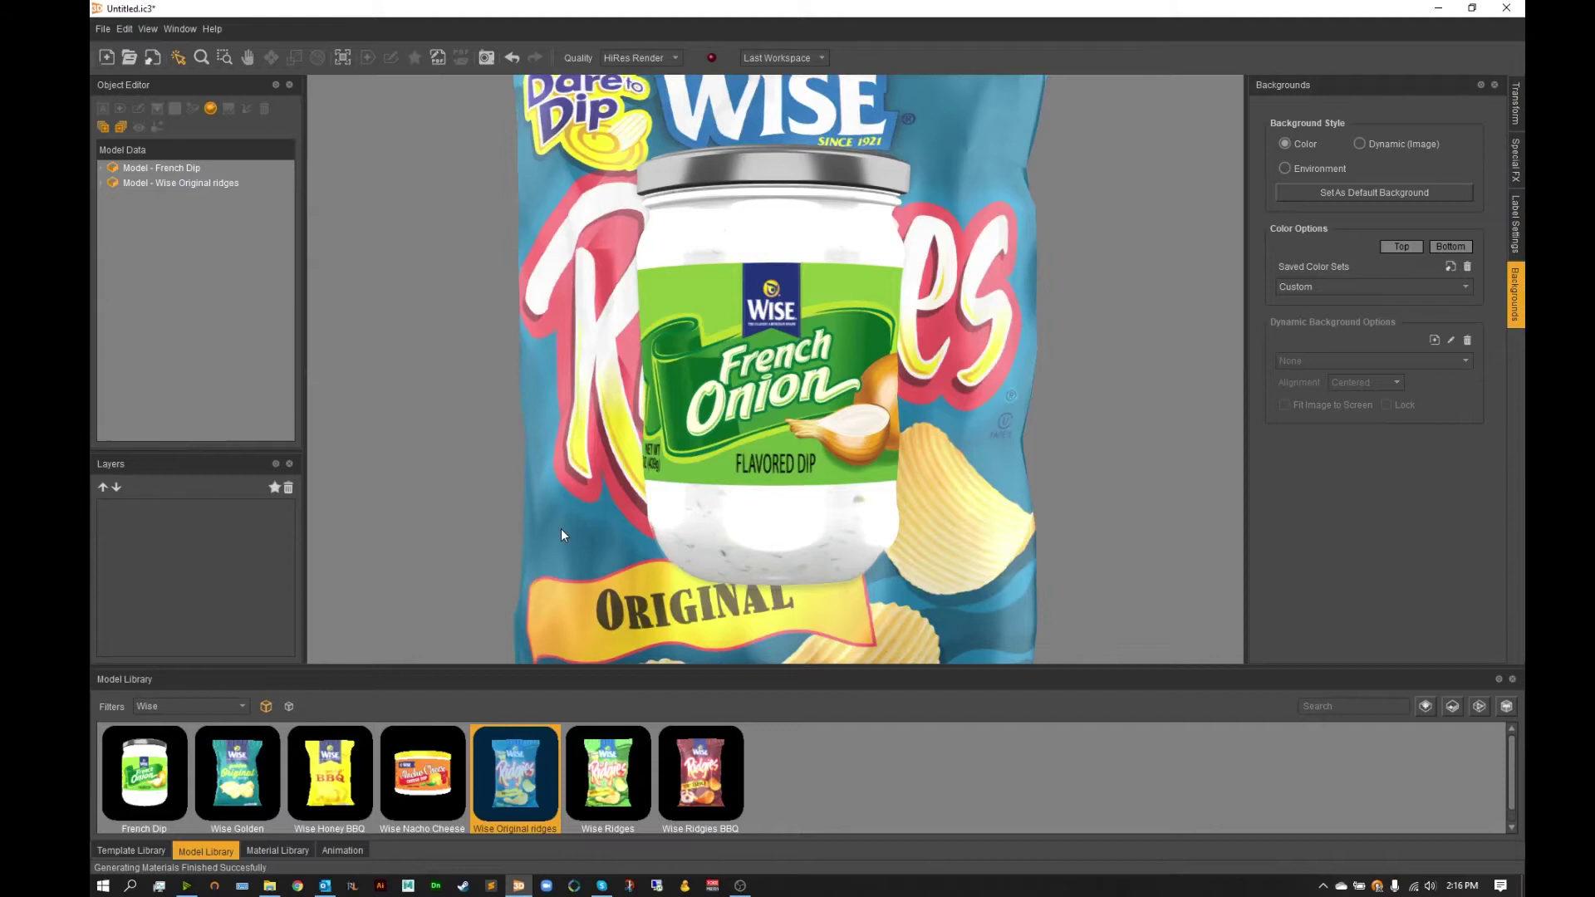
{"action": "scroll", "coordinate": [616, 479], "scroll_direction": "down", "scroll_amount": 5}
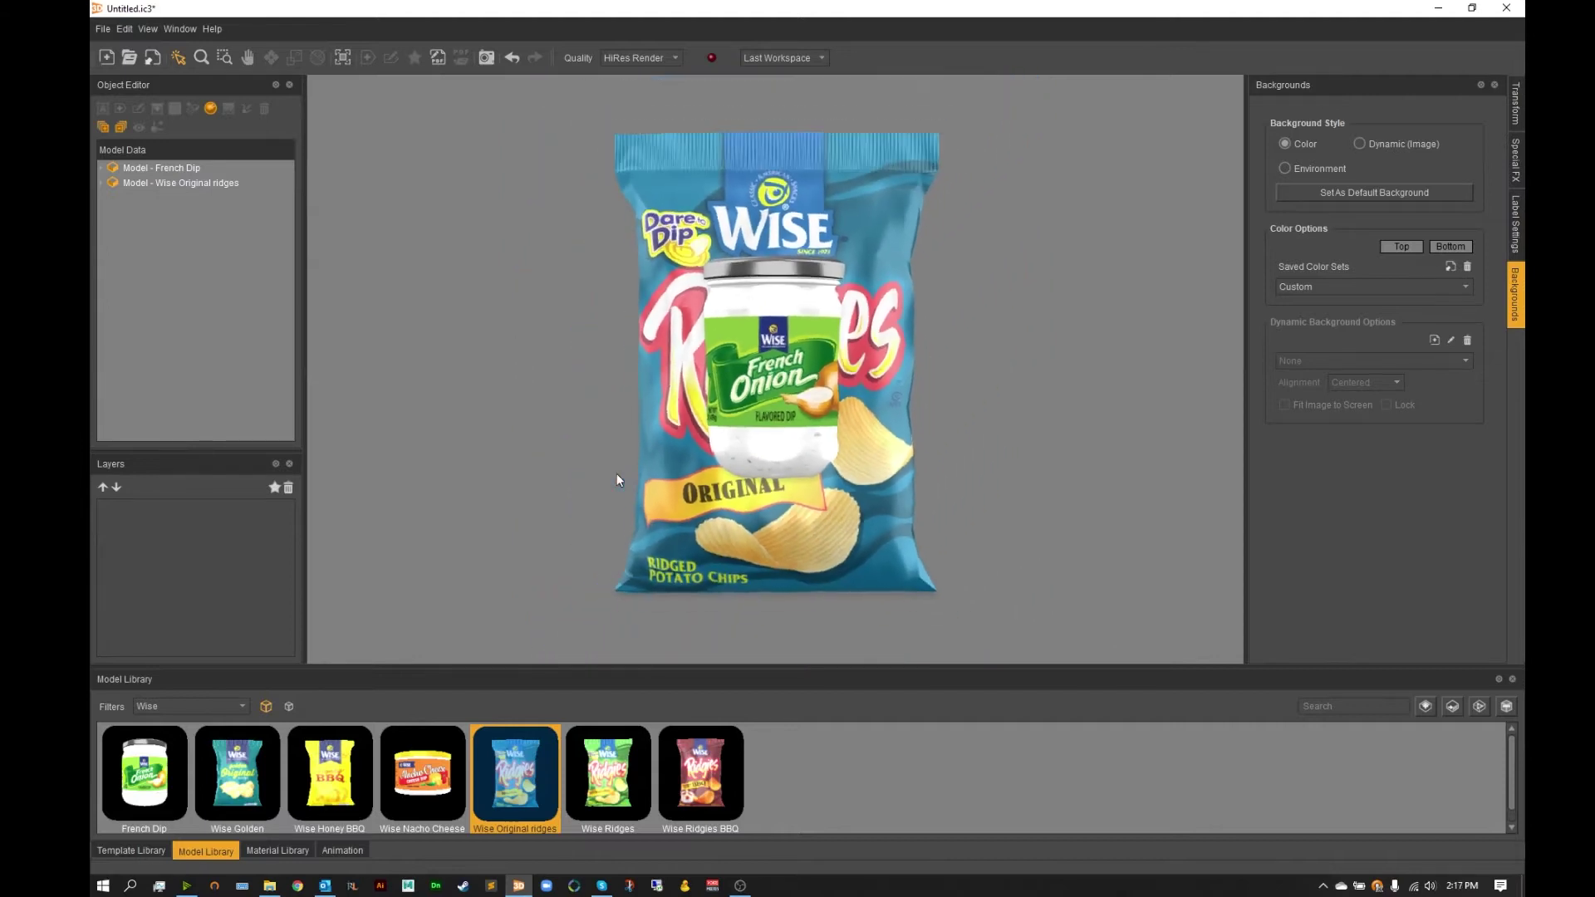
{"action": "left_click", "coordinate": [688, 497]}
{"action": "left_click_drag", "start_coordinate": [790, 503], "coordinate": [738, 486]}
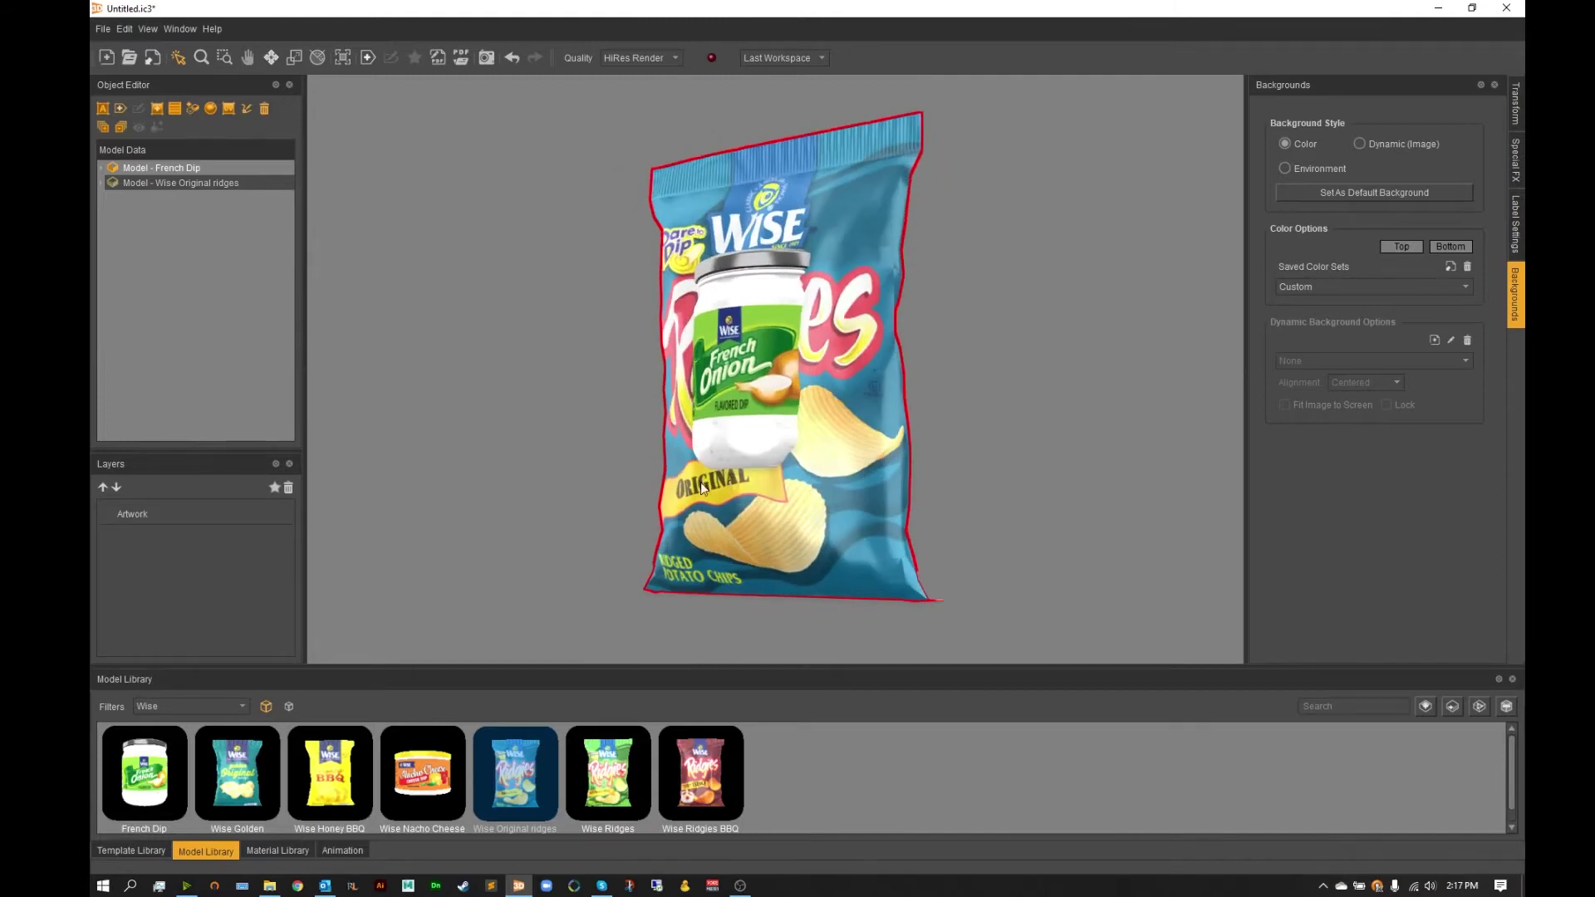
Step: Ground the chip bag and the French Dip jar, then zoom extents to frame both
{"action": "left_click_drag", "start_coordinate": [736, 595], "coordinate": [746, 475]}
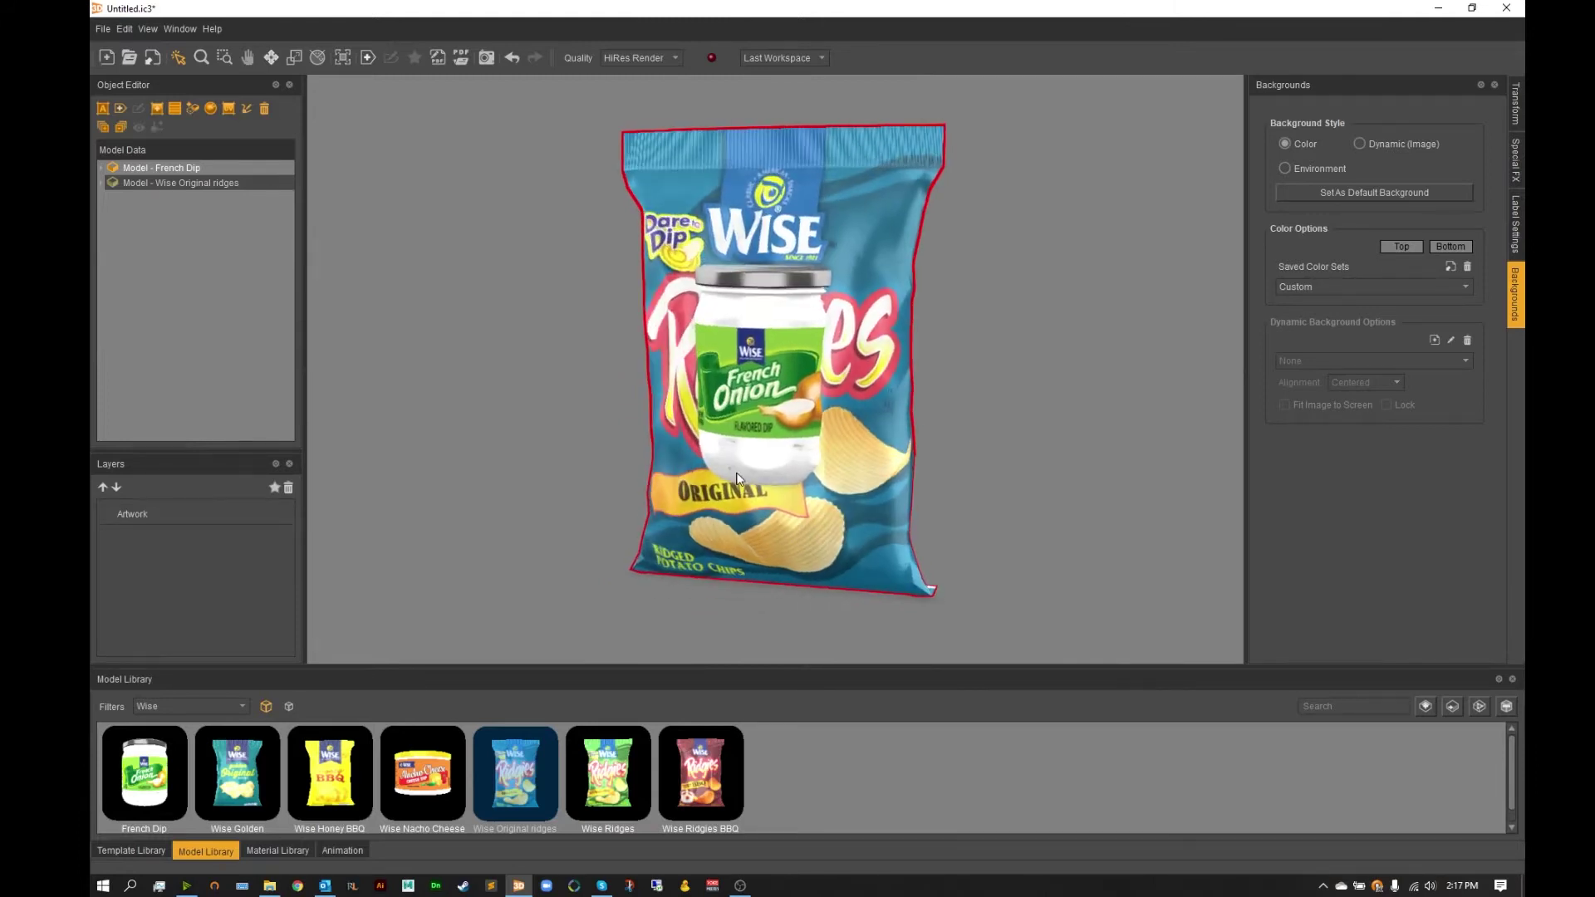
{"action": "left_click", "coordinate": [1515, 103]}
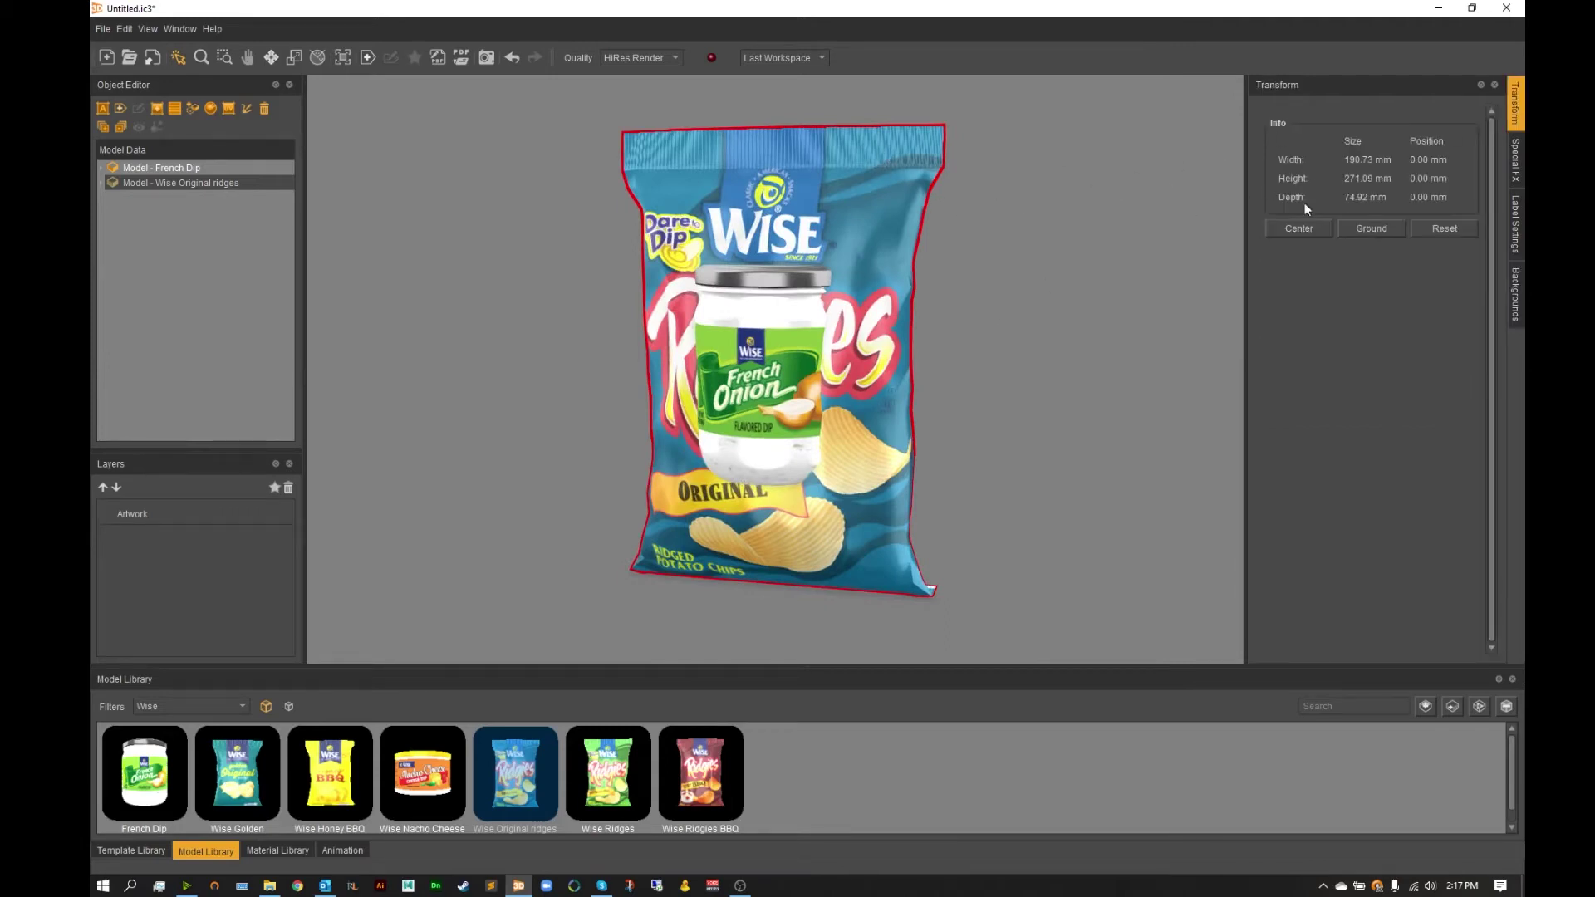
{"action": "left_click", "coordinate": [1376, 226]}
{"action": "left_click", "coordinate": [783, 315]}
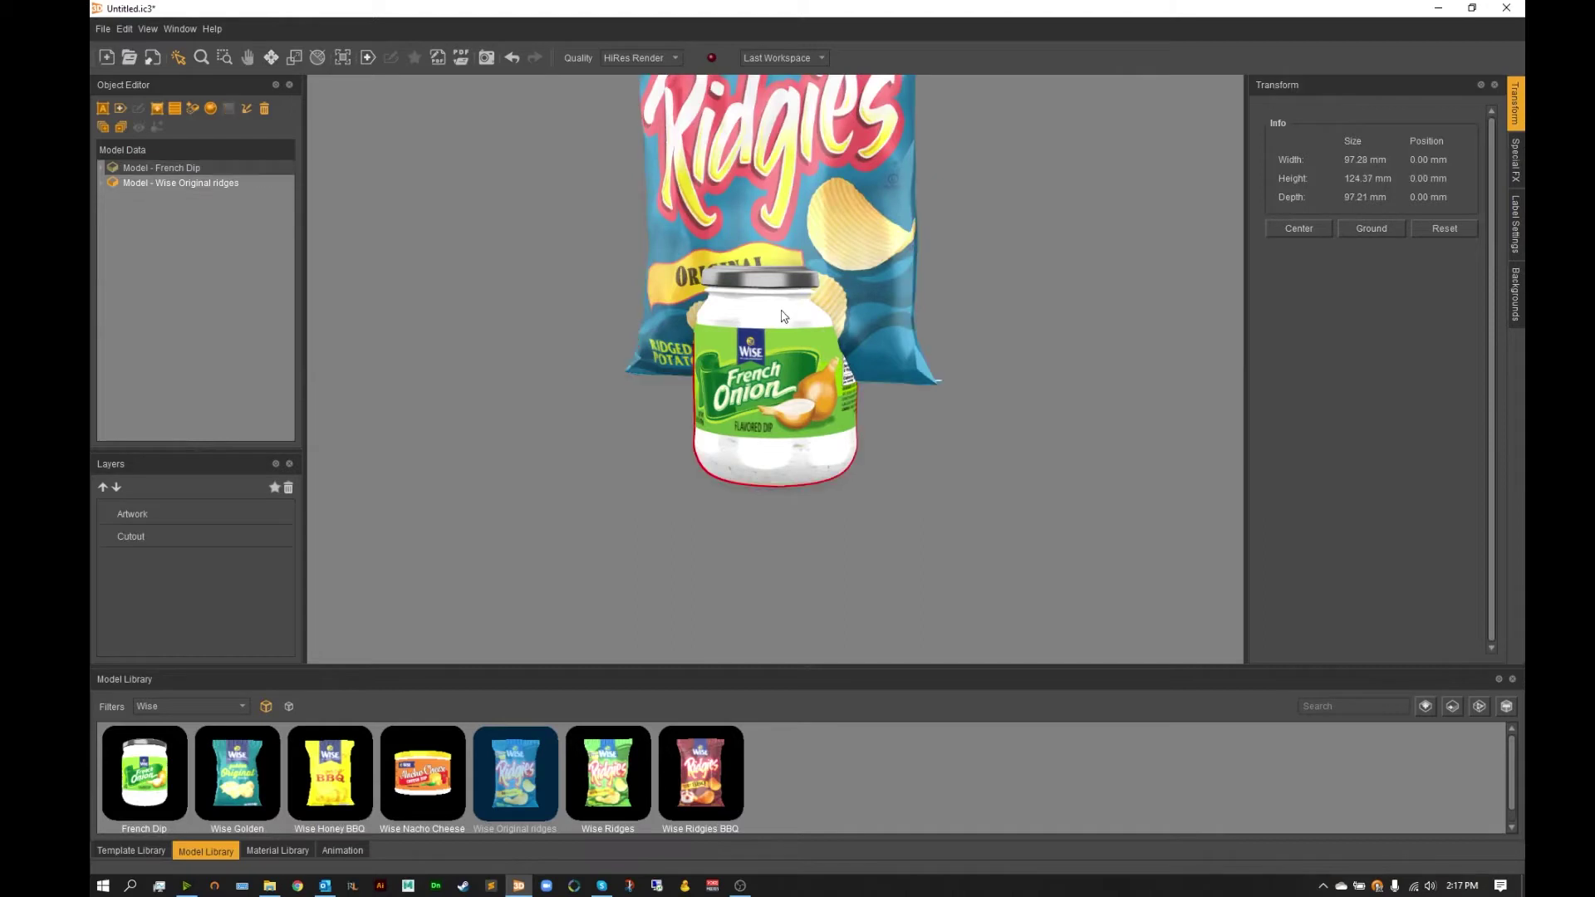
{"action": "left_click", "coordinate": [1373, 227]}
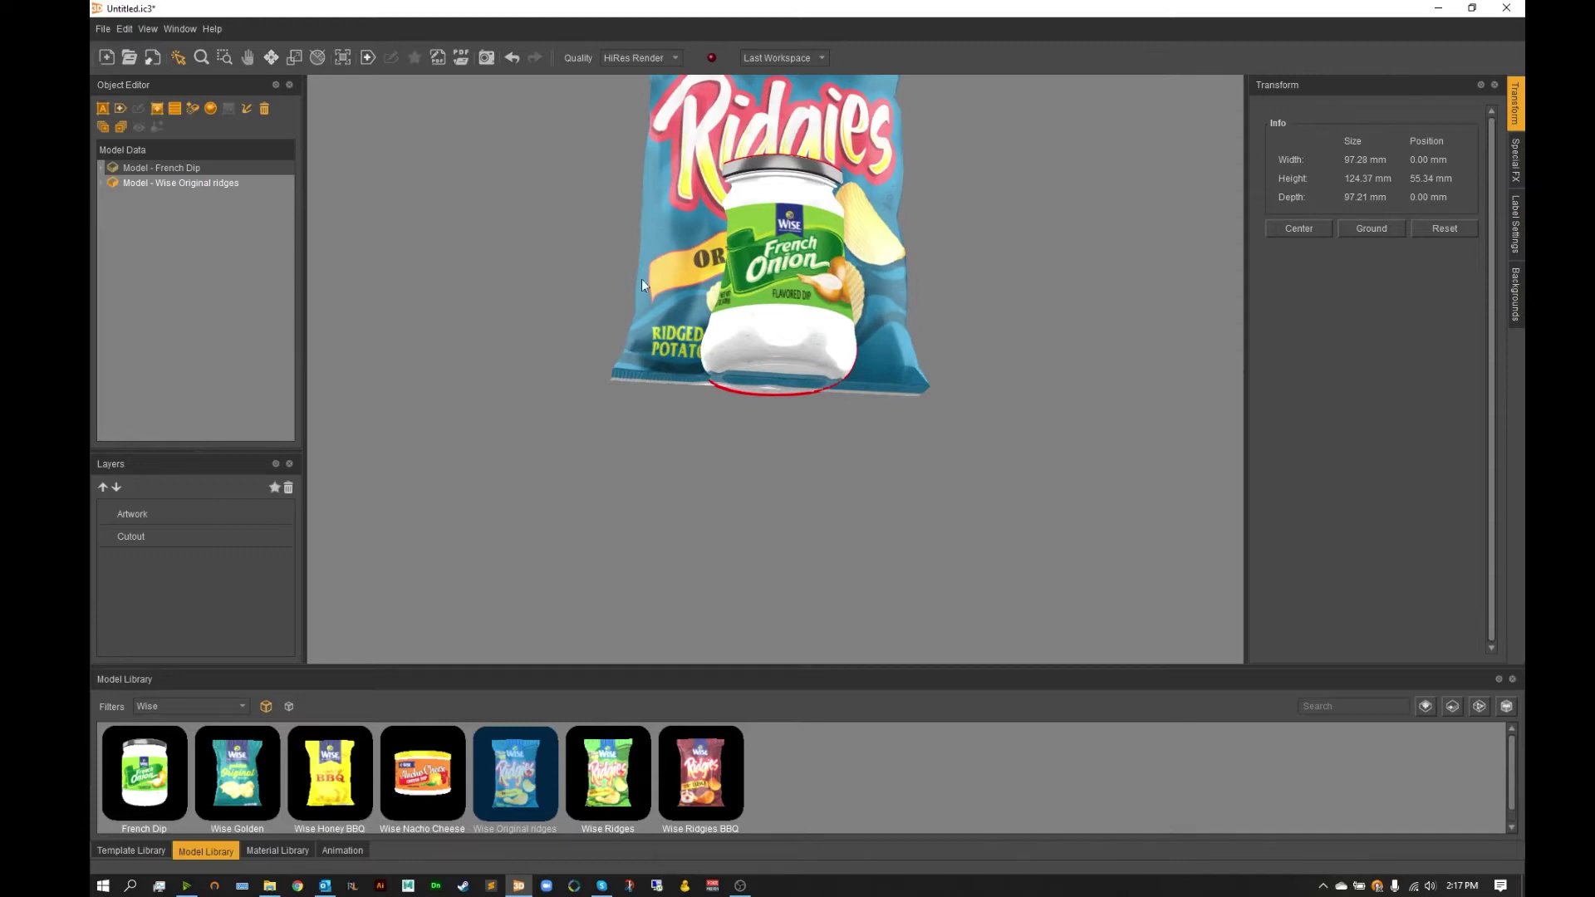
{"action": "left_click", "coordinate": [341, 63]}
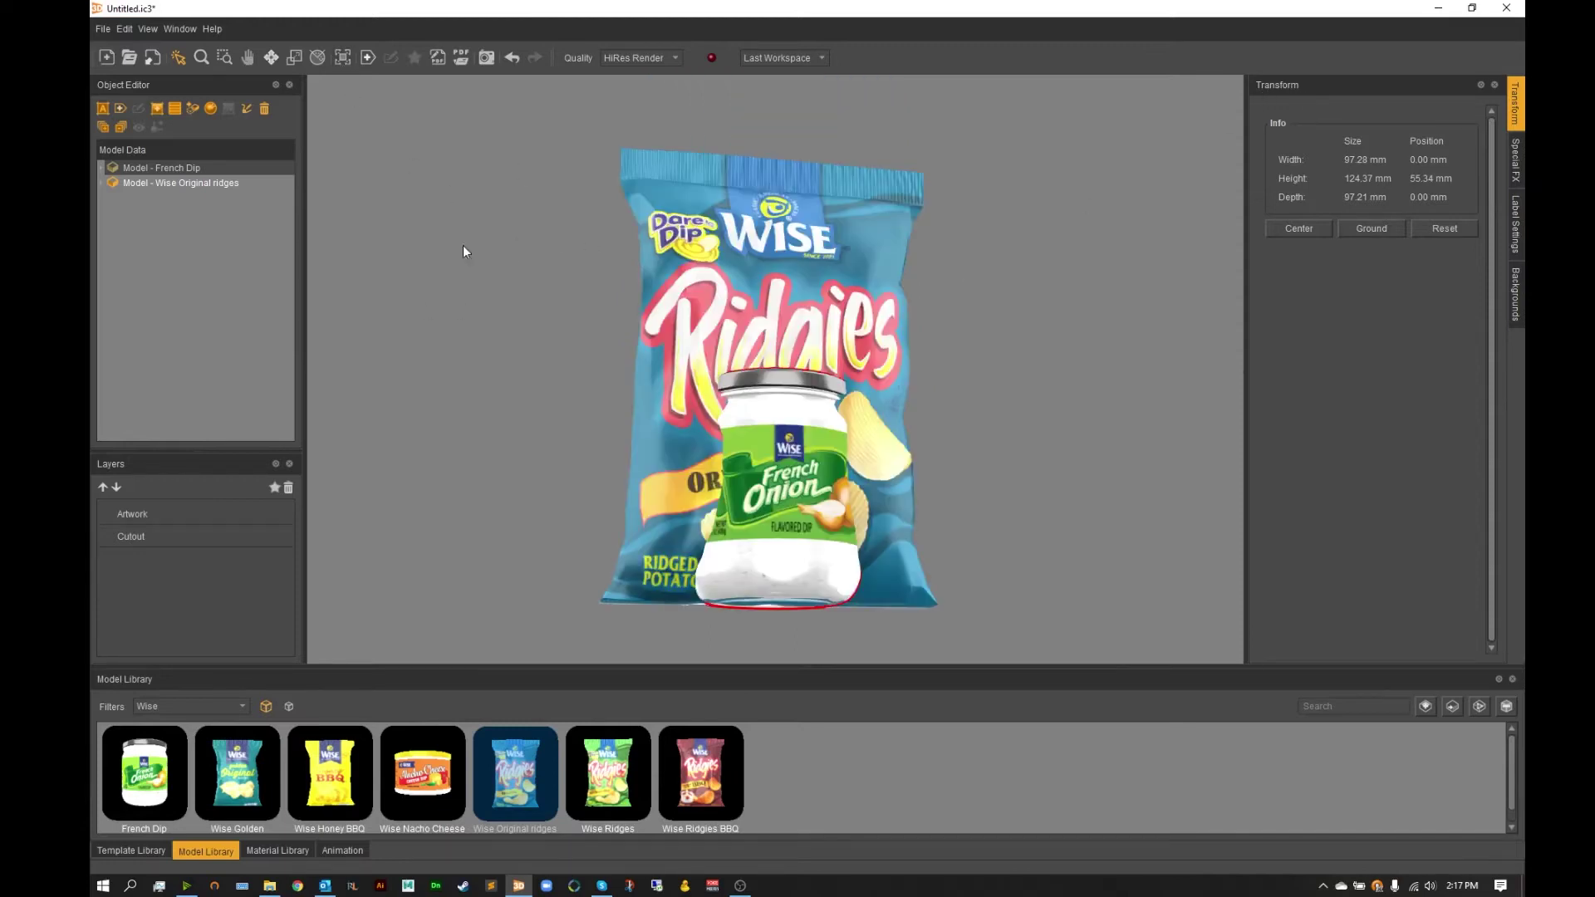
Step: Move the chip bag back and left to X −88.87 mm, turn it 14°, and return to front view
{"action": "left_click", "coordinate": [631, 251]}
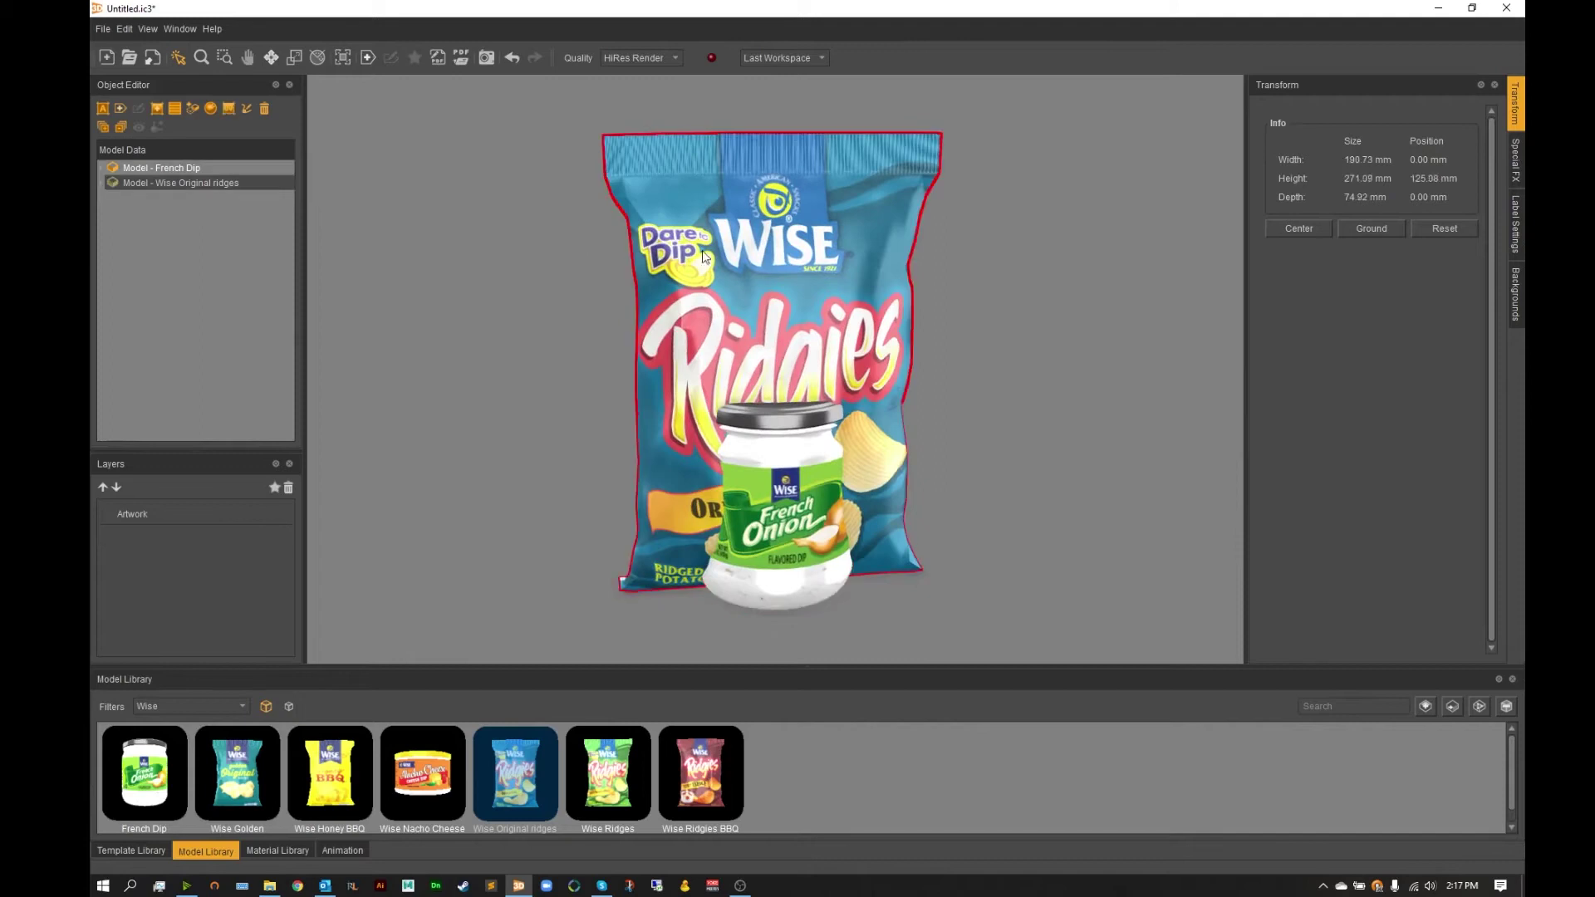
{"action": "left_click", "coordinate": [271, 56]}
{"action": "left_click_drag", "start_coordinate": [628, 312], "coordinate": [584, 247]}
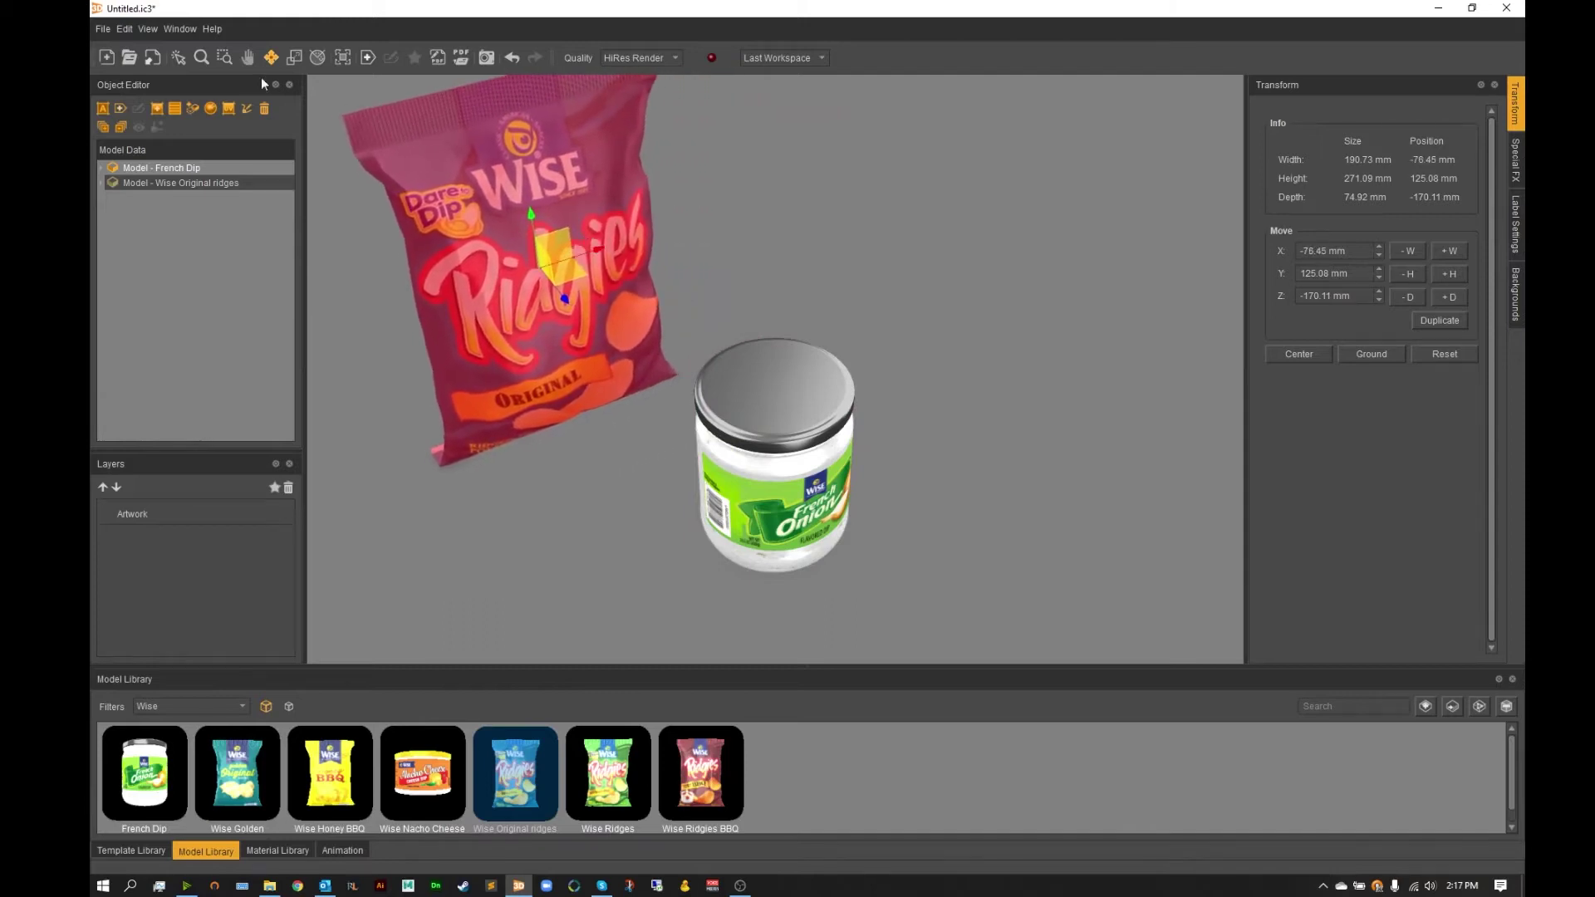
{"action": "left_click", "coordinate": [317, 57]}
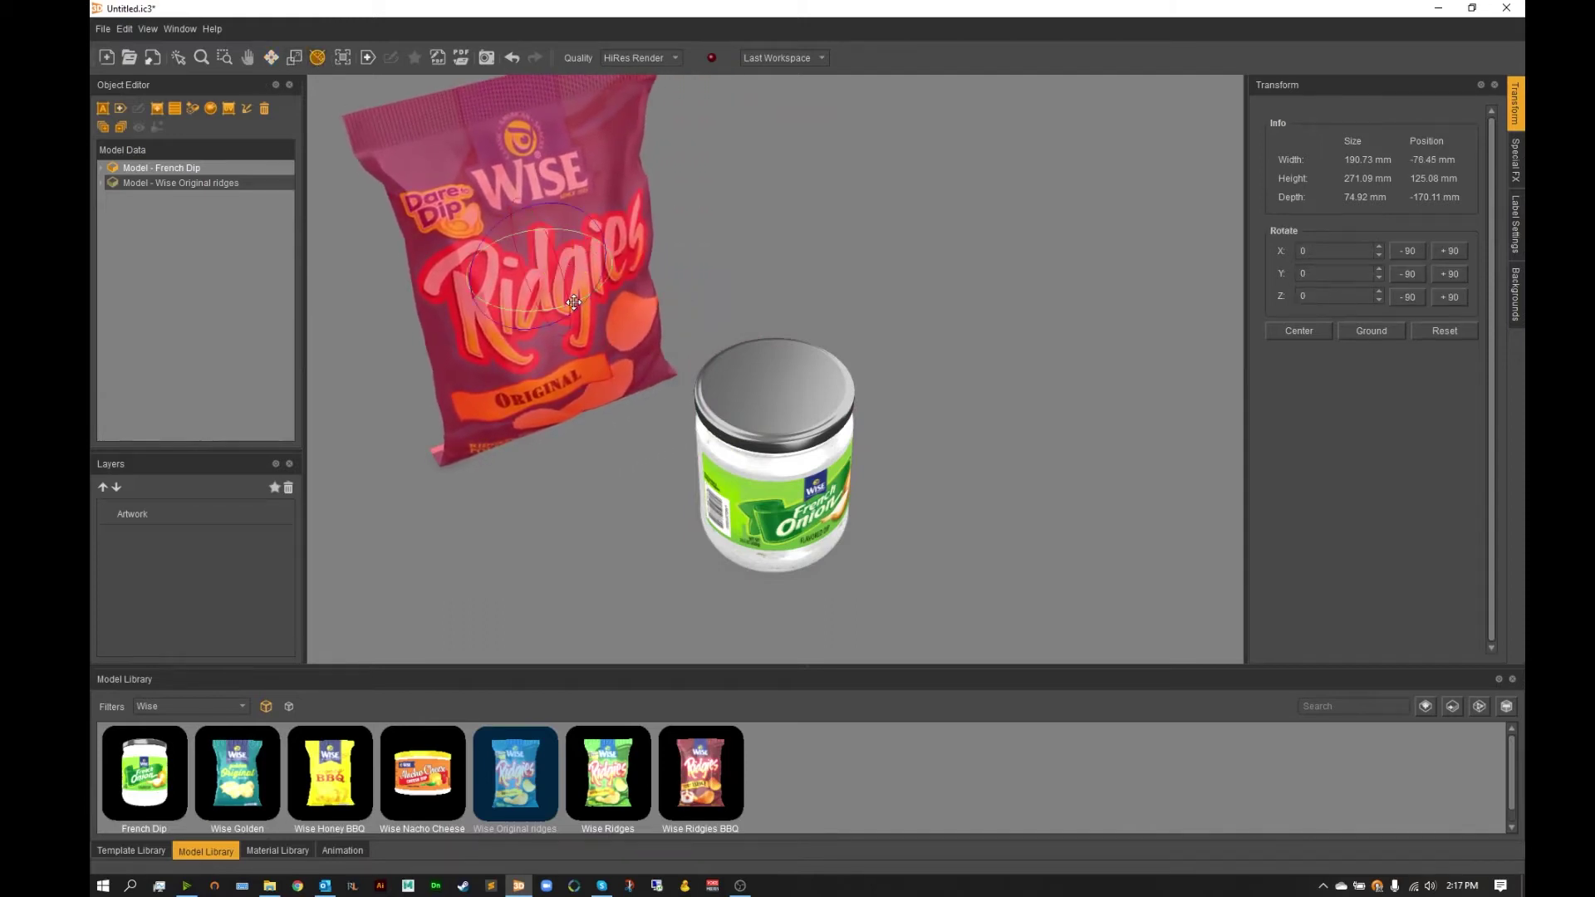
{"action": "left_click_drag", "start_coordinate": [572, 299], "coordinate": [554, 304]}
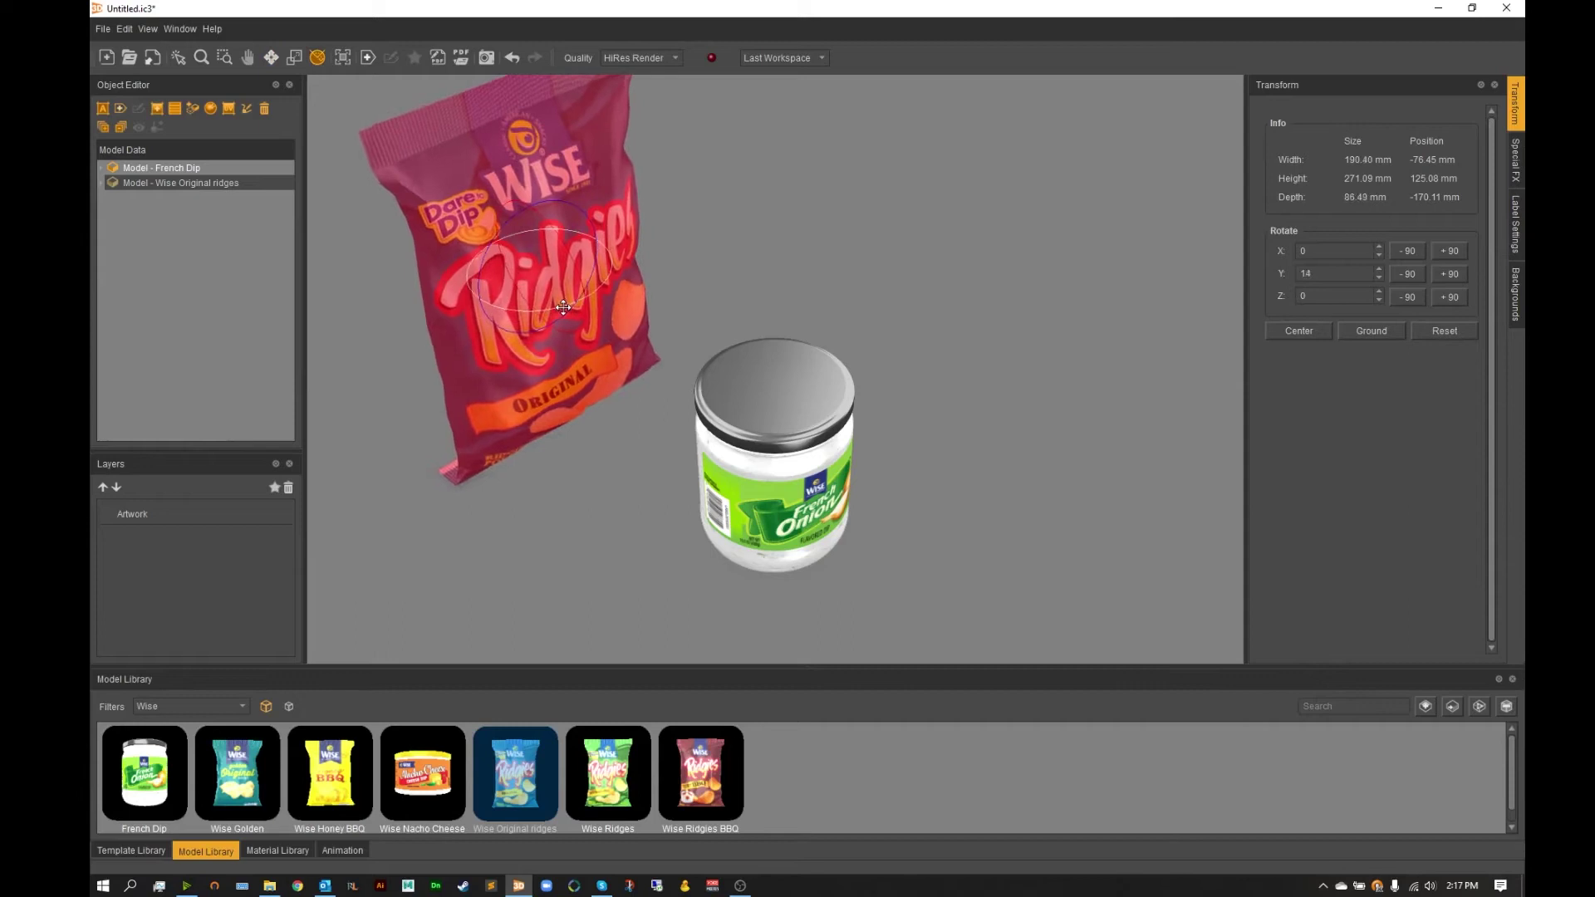
{"action": "left_click", "coordinate": [271, 57]}
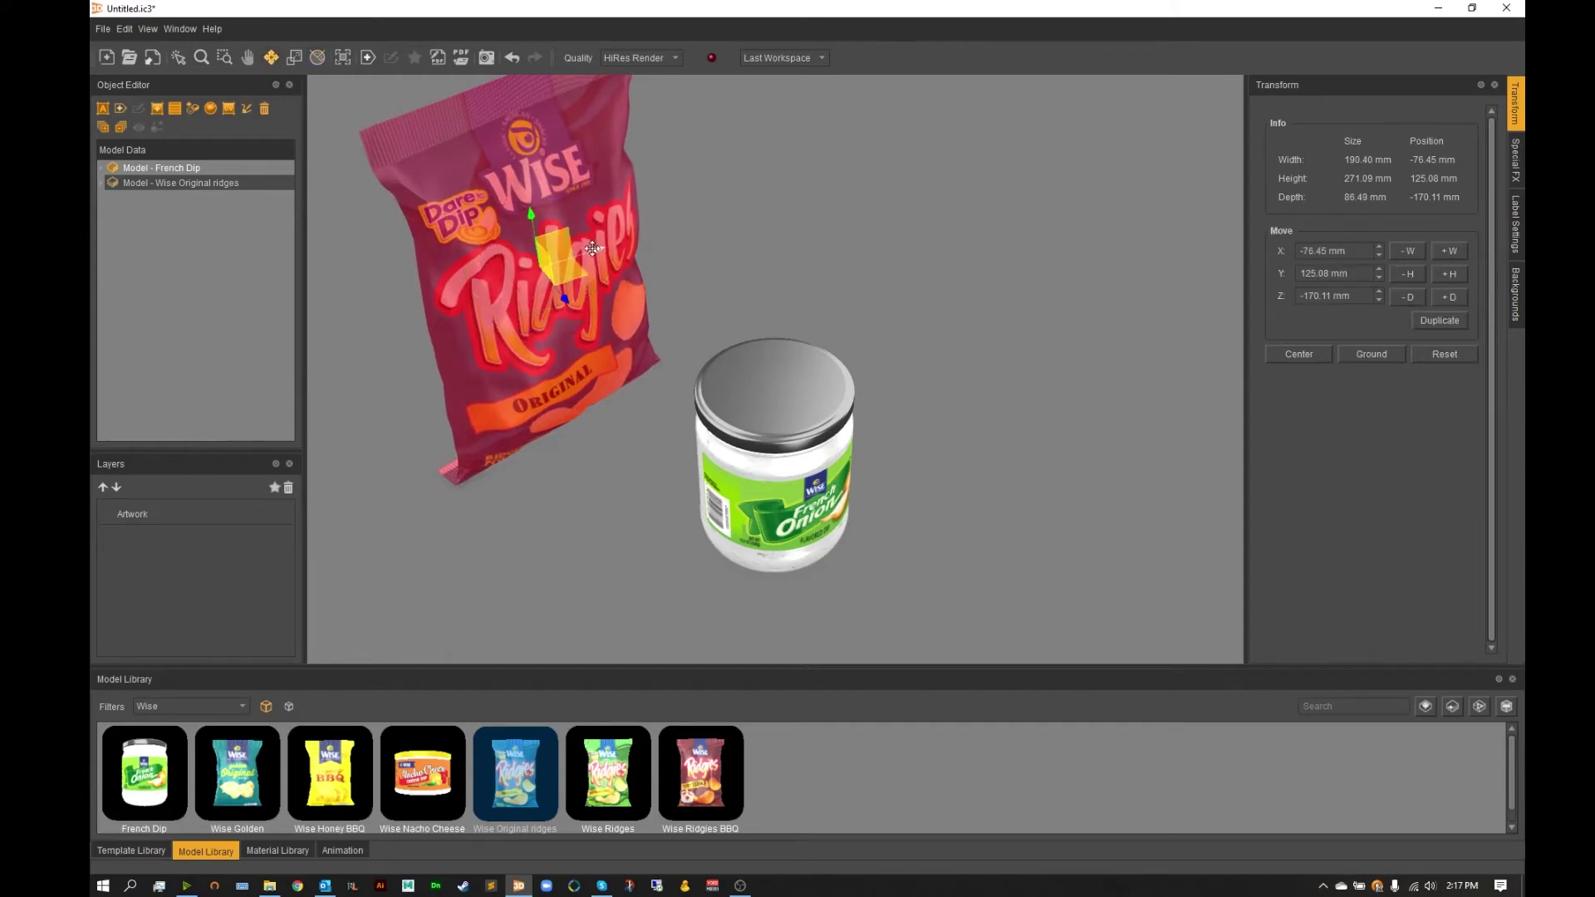
{"action": "left_click_drag", "start_coordinate": [590, 253], "coordinate": [575, 258]}
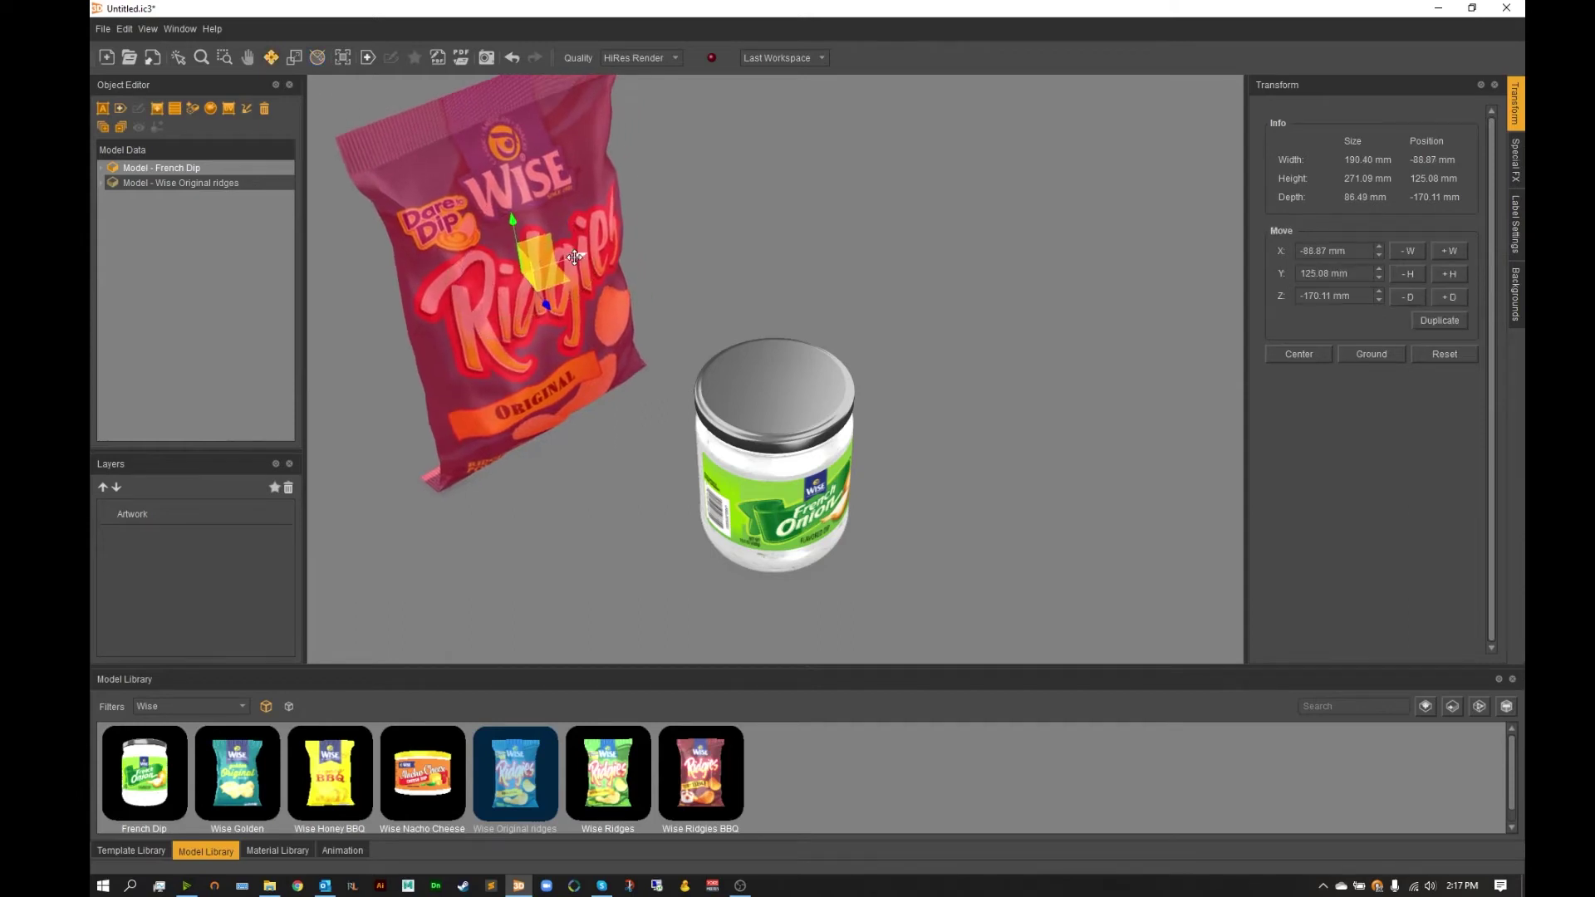
{"action": "left_click", "coordinate": [341, 57]}
{"action": "key", "text": "Home"}
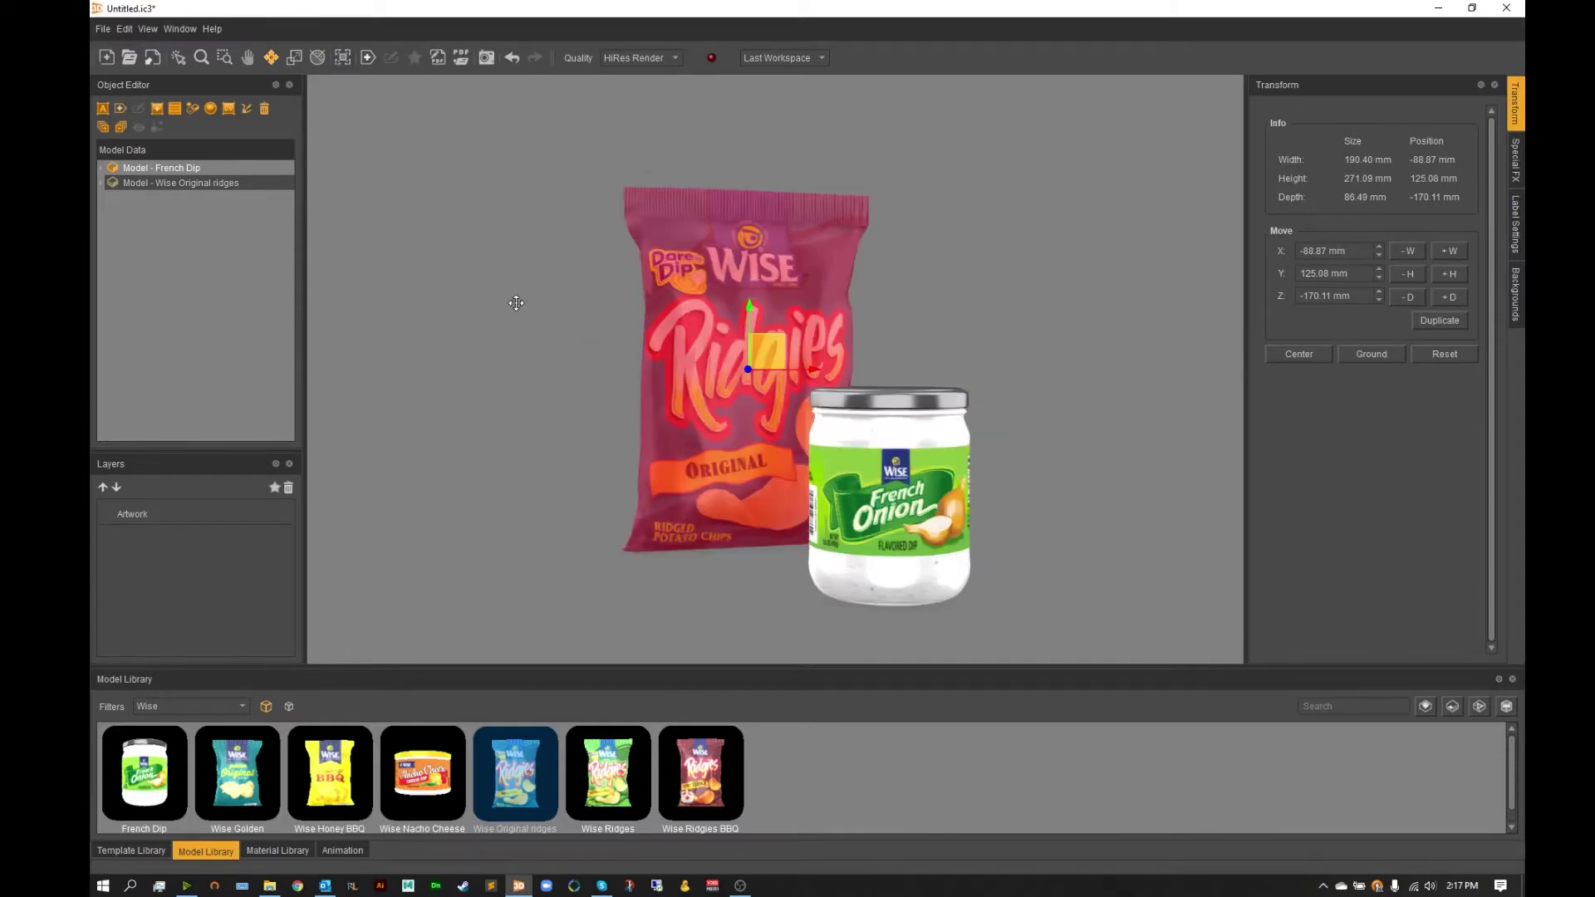
Step: Deselect the chip bag and turn on Show Shadows in Special FX
{"action": "left_click", "coordinate": [177, 56]}
{"action": "left_click", "coordinate": [496, 221]}
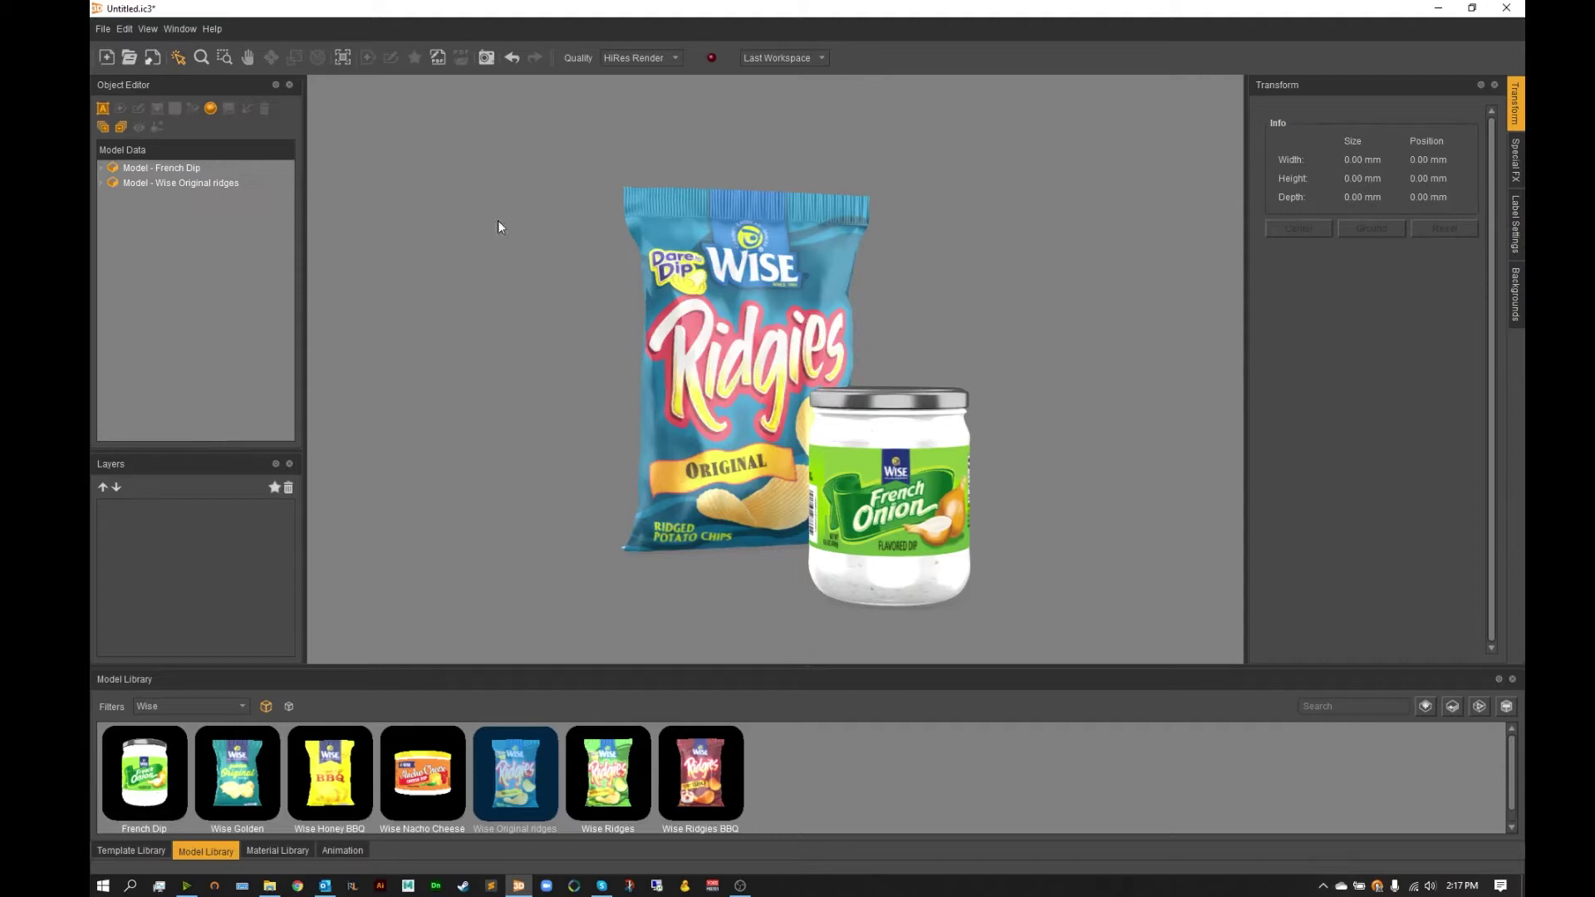
{"action": "scroll", "coordinate": [745, 316], "scroll_direction": "up", "scroll_amount": 2}
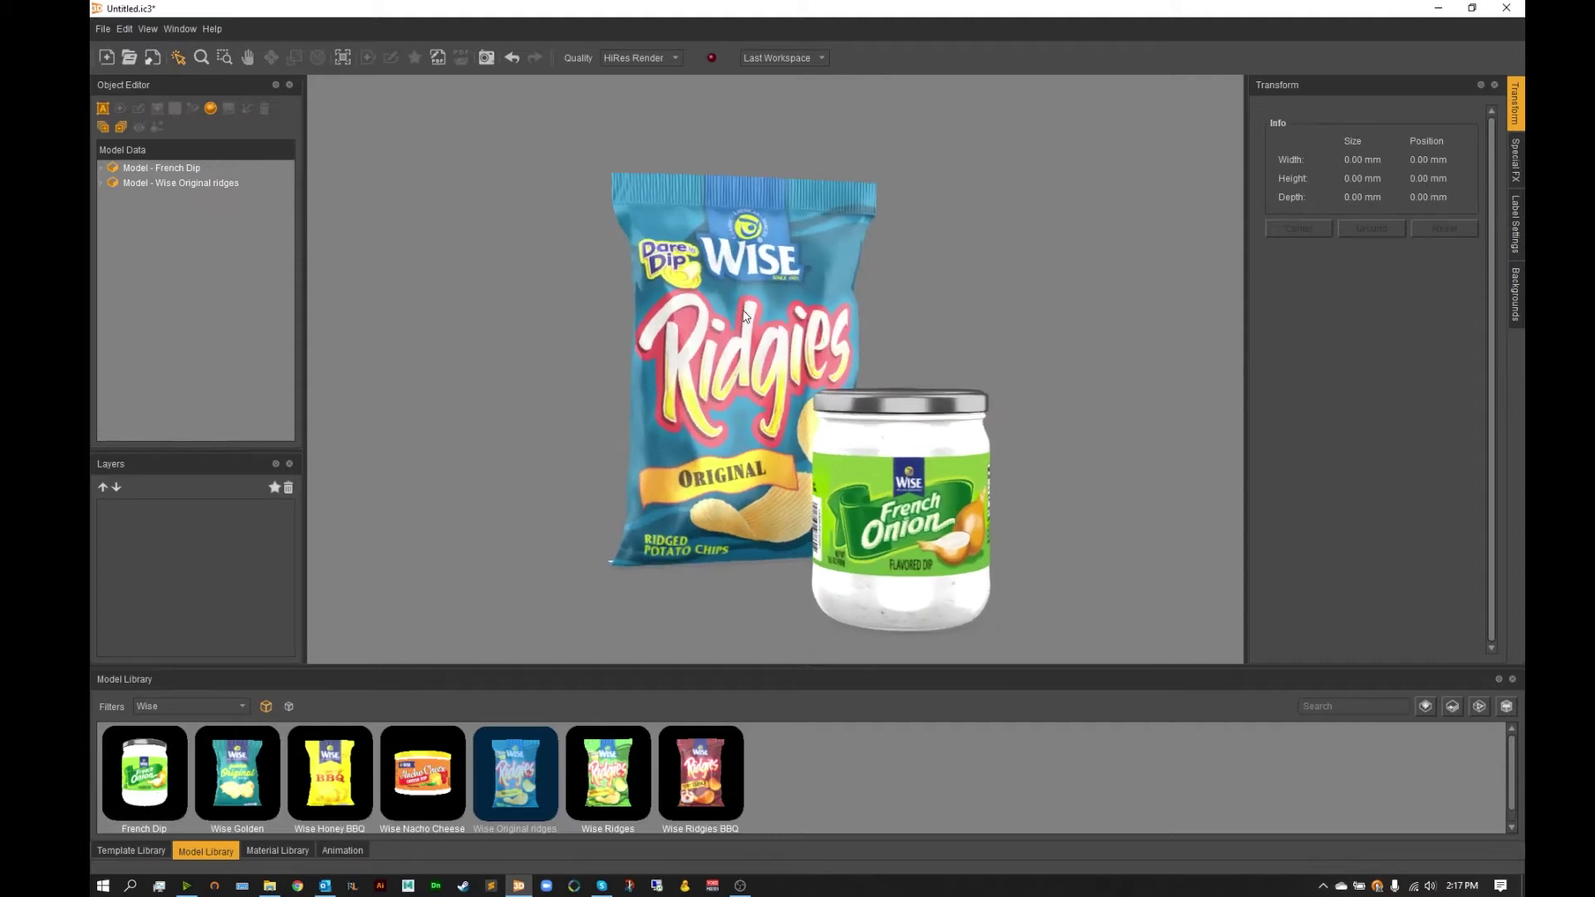
{"action": "left_click", "coordinate": [1517, 162]}
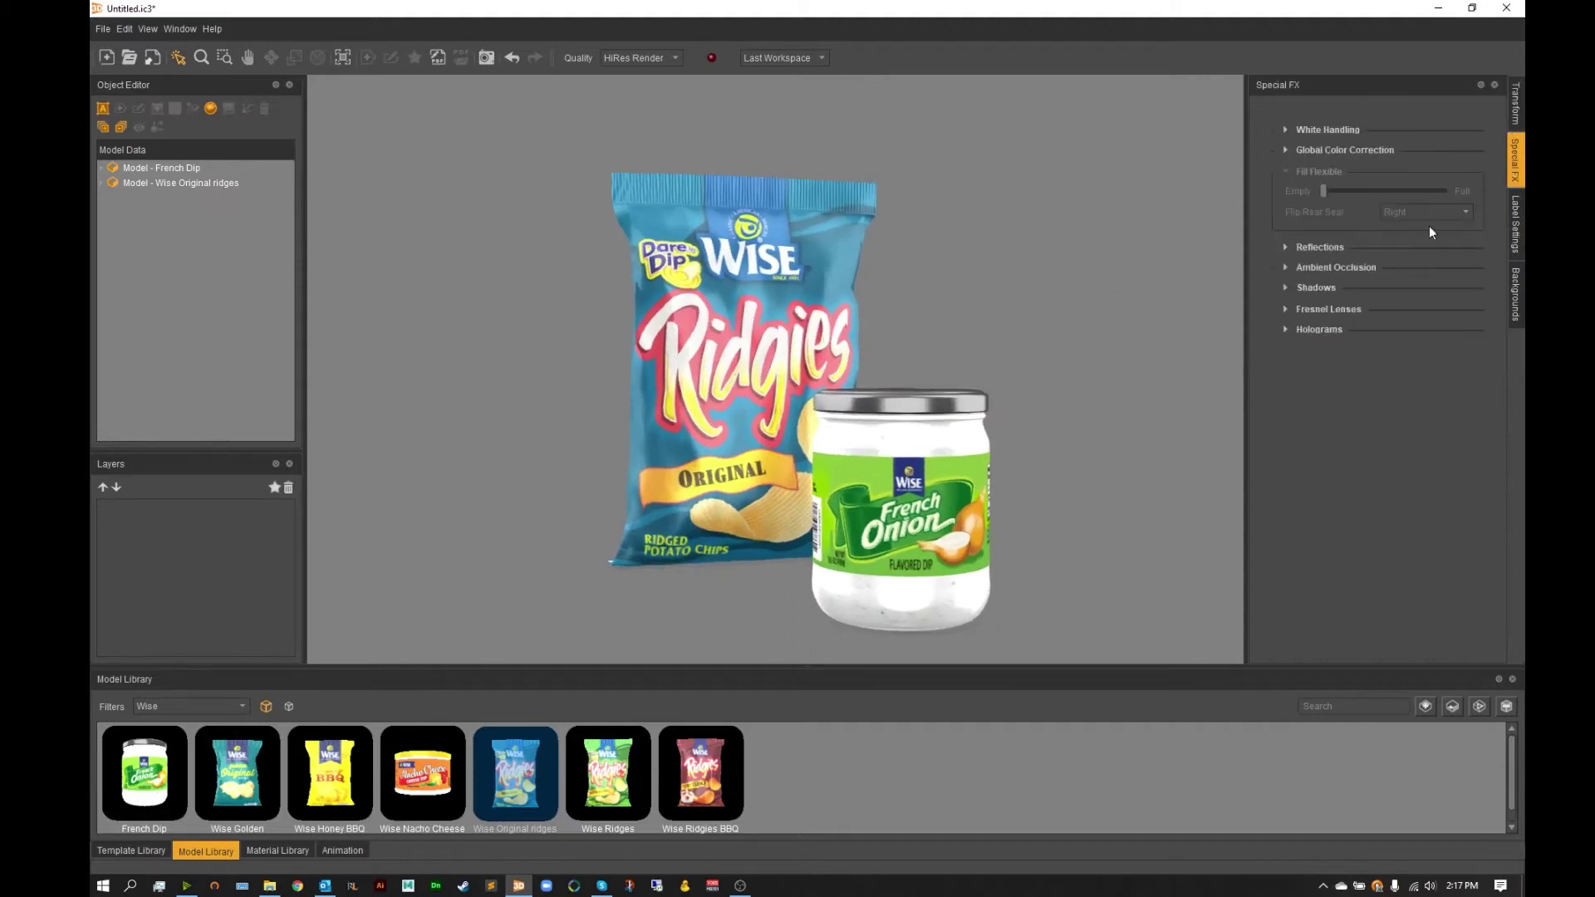
{"action": "left_click", "coordinate": [1287, 287]}
{"action": "left_click", "coordinate": [1293, 303]}
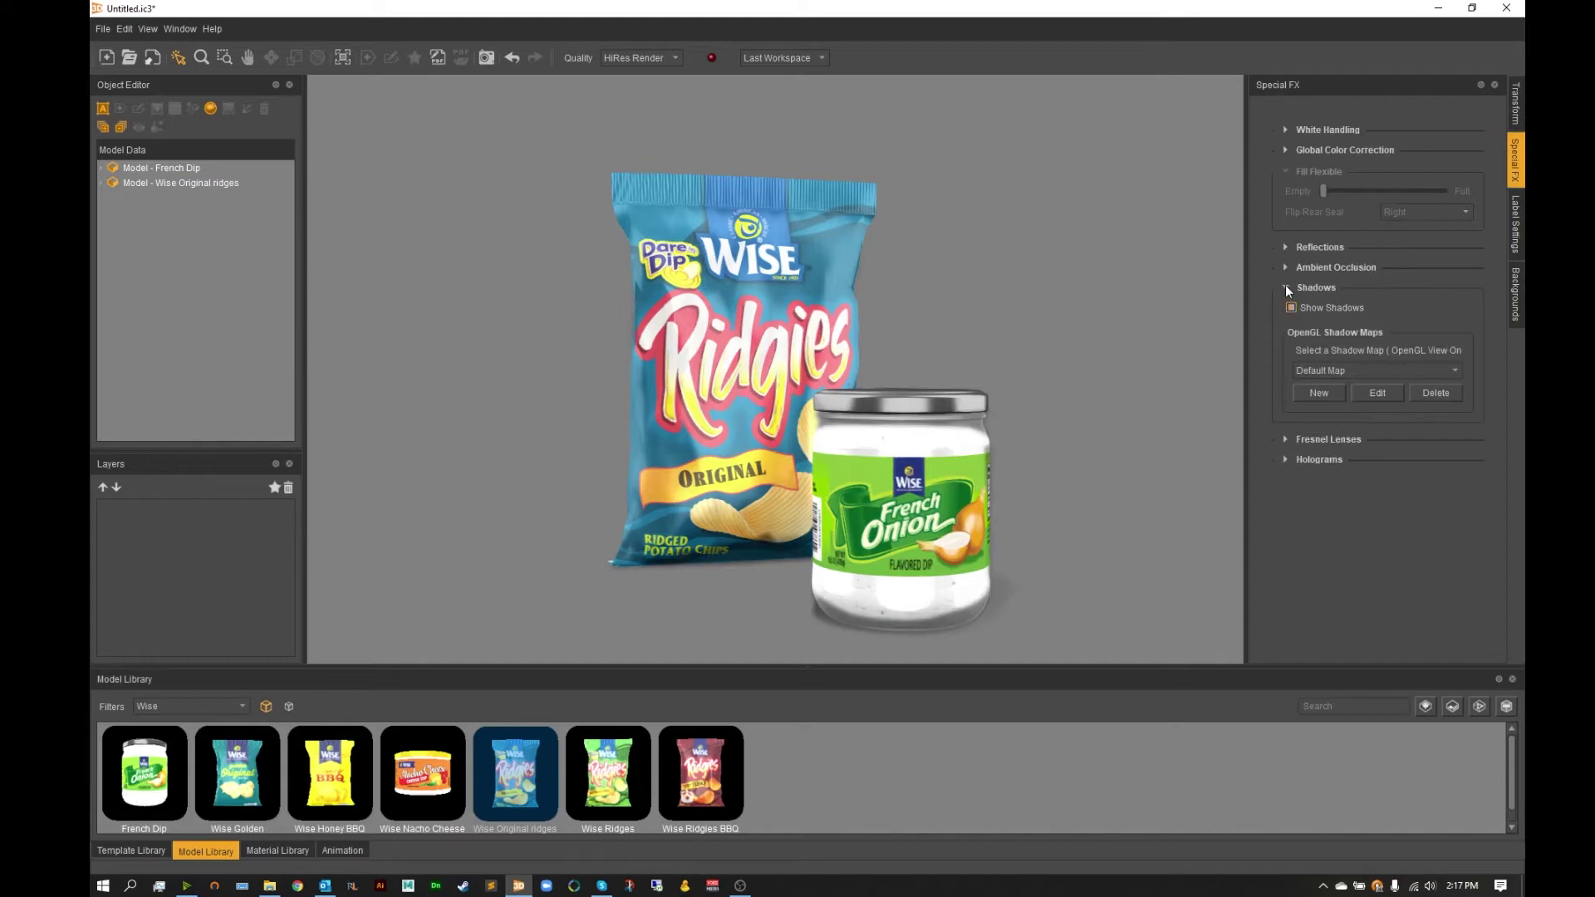
{"action": "left_click", "coordinate": [1284, 285]}
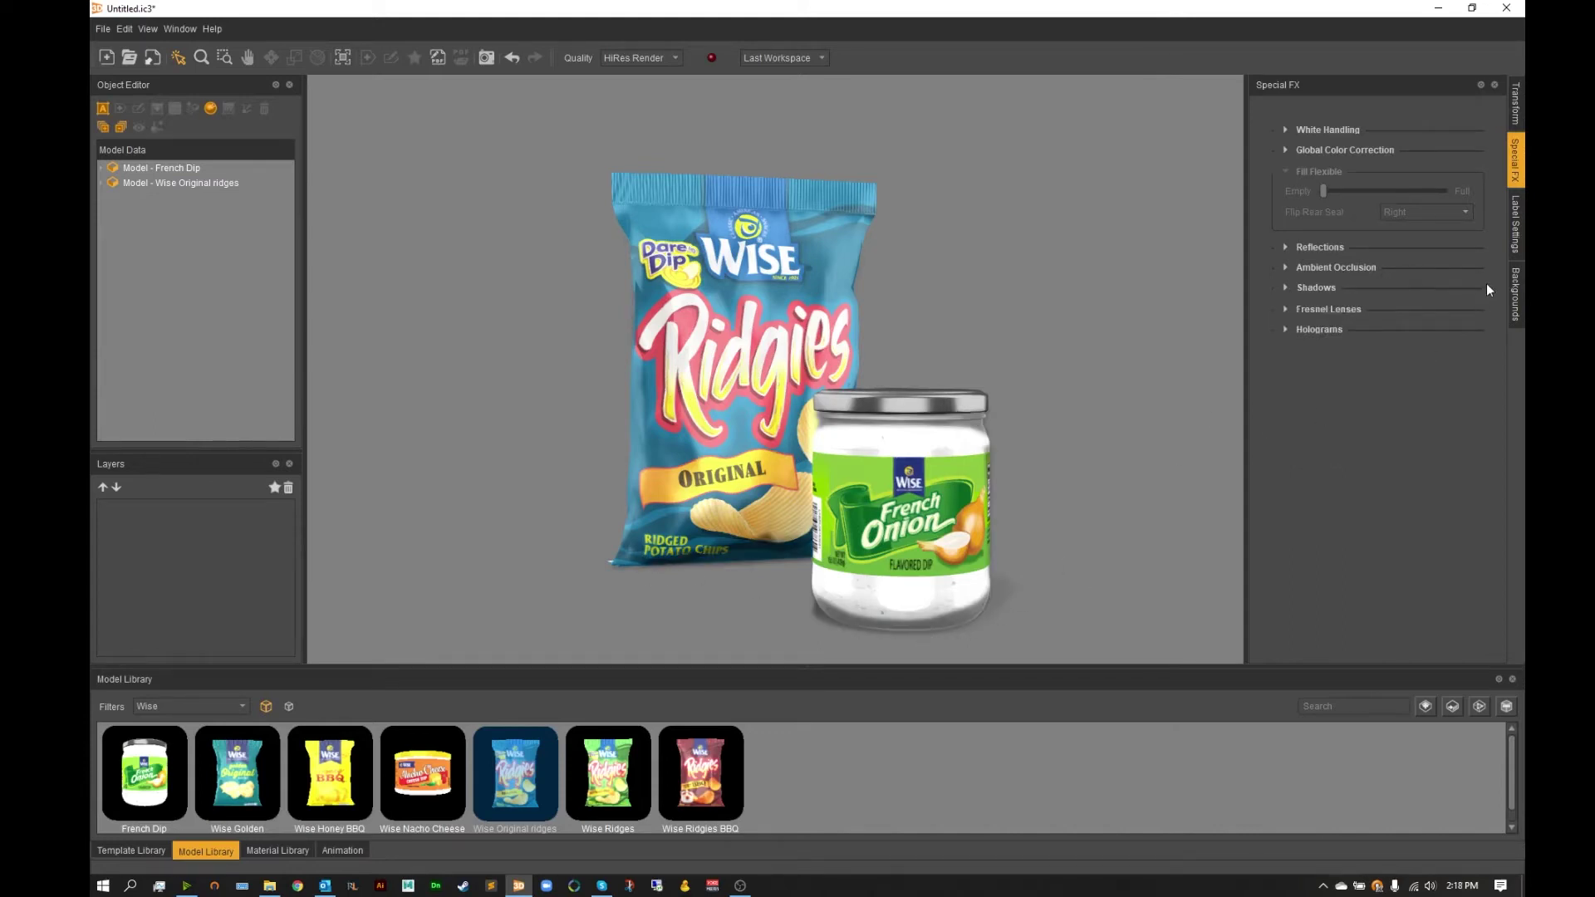
Step: Set the scene background to the White saved colour set
{"action": "left_click", "coordinate": [1515, 282]}
{"action": "left_click", "coordinate": [1293, 288]}
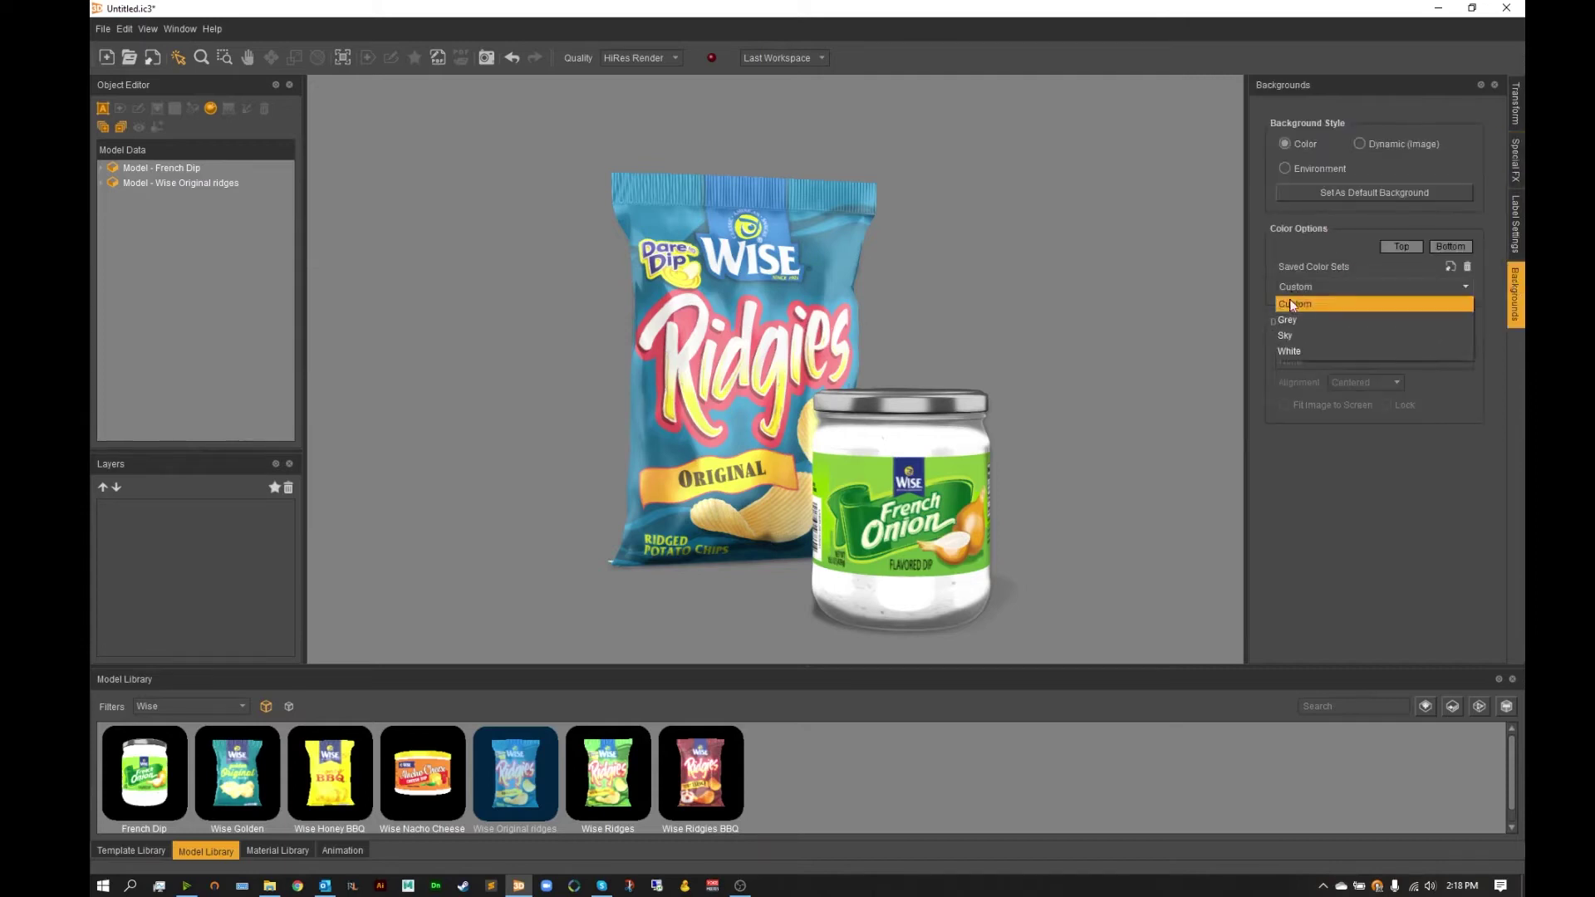
{"action": "left_click", "coordinate": [1294, 349]}
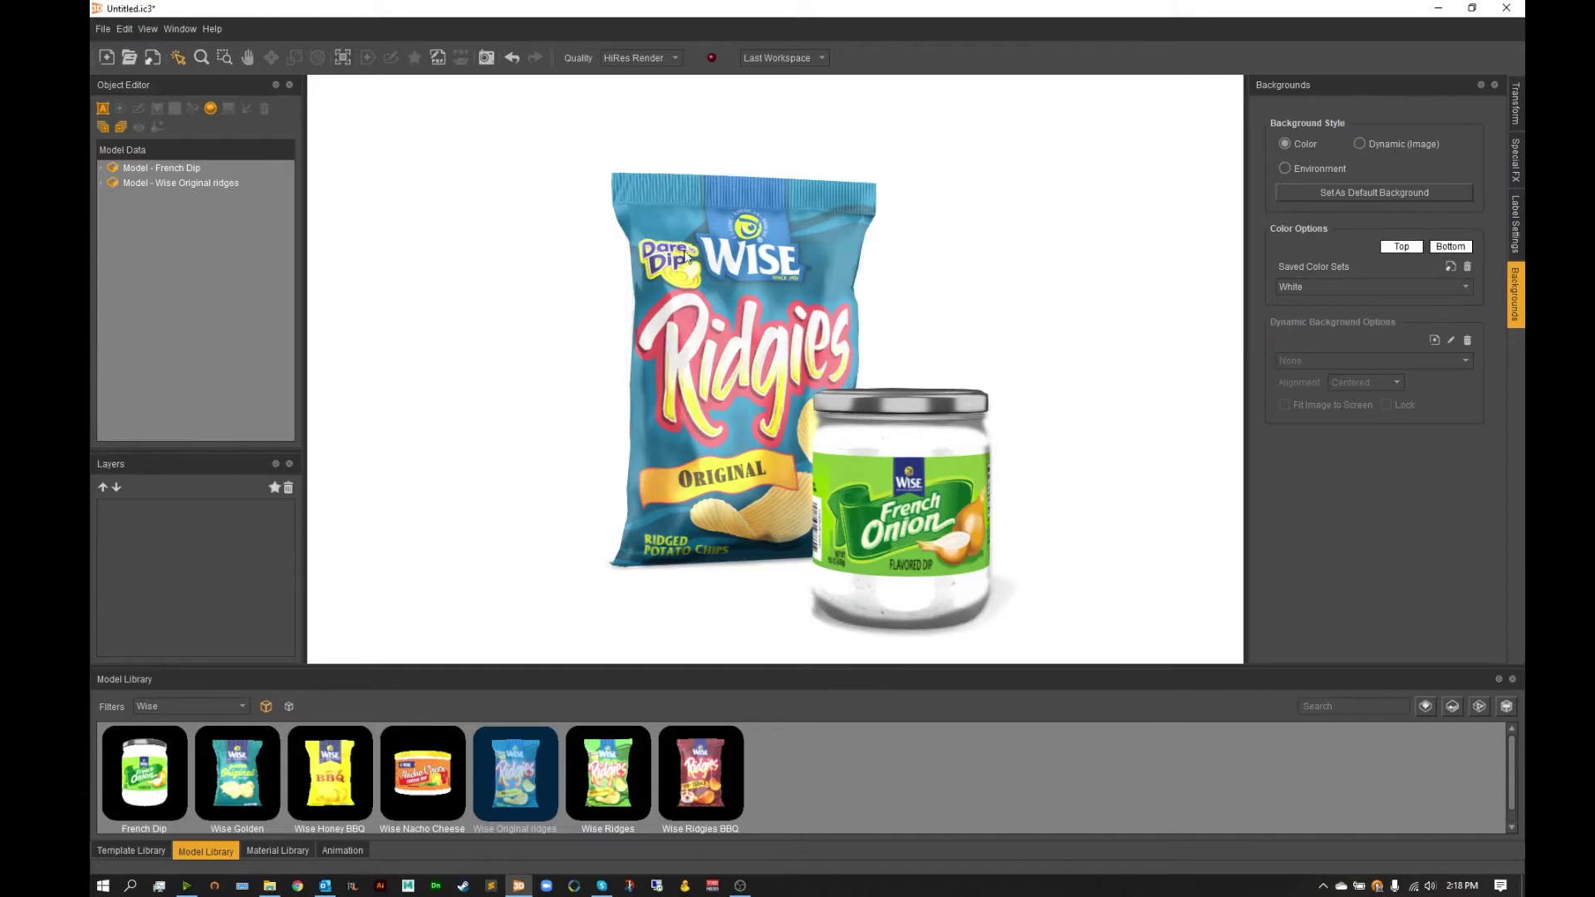
Step: Swap to the ray-traced render view, check the Fastest samples setting, and start the preview render
{"action": "left_click", "coordinate": [149, 30]}
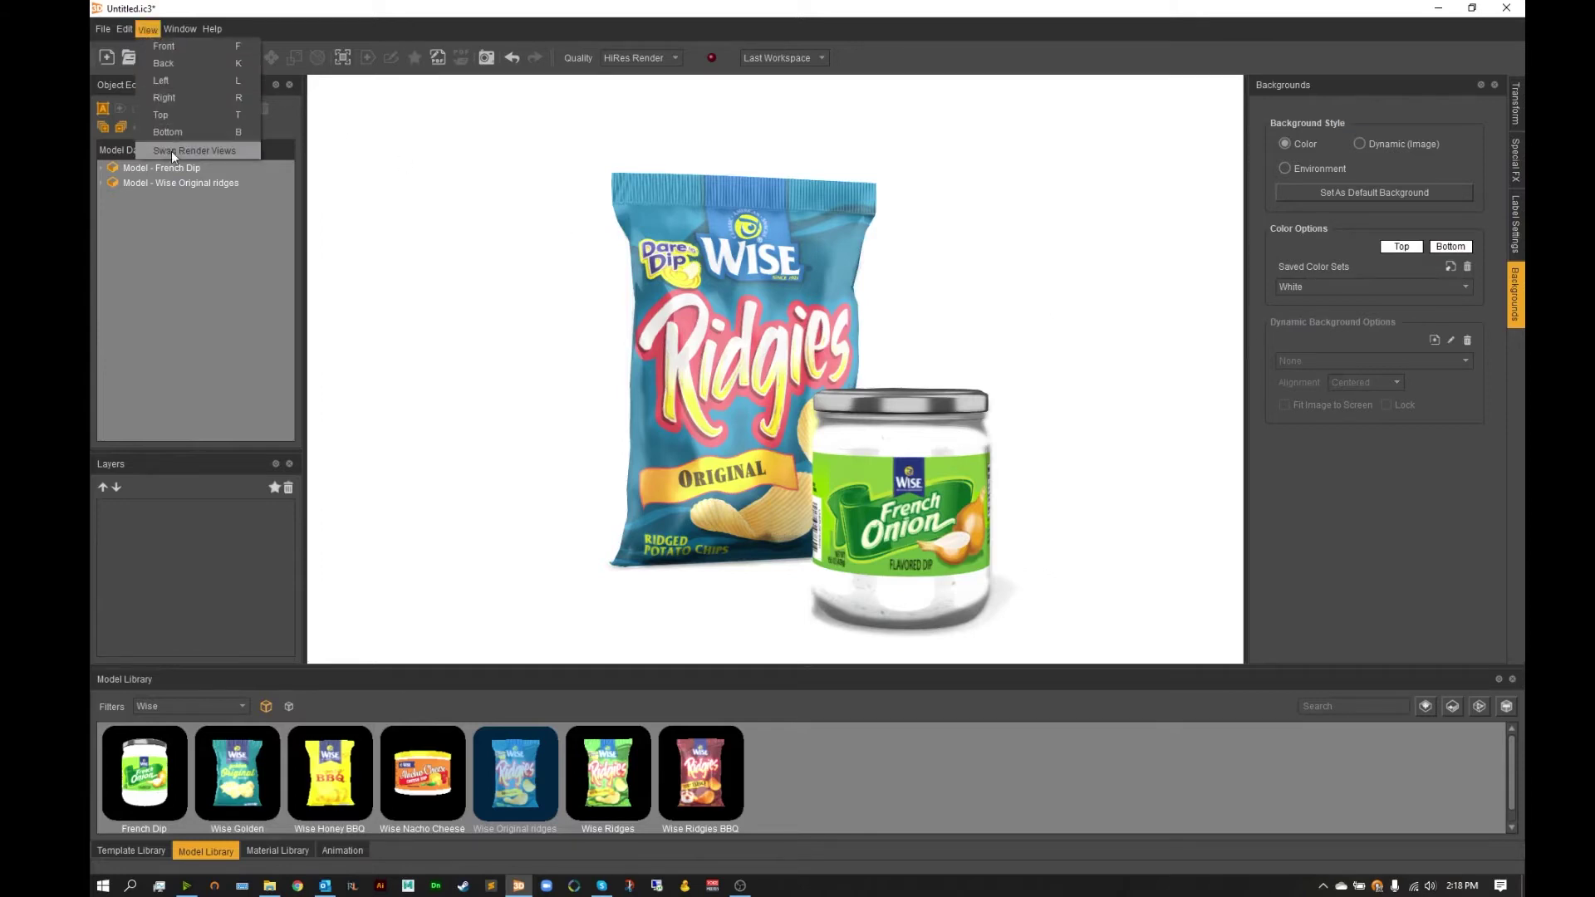
{"action": "left_click", "coordinate": [212, 152]}
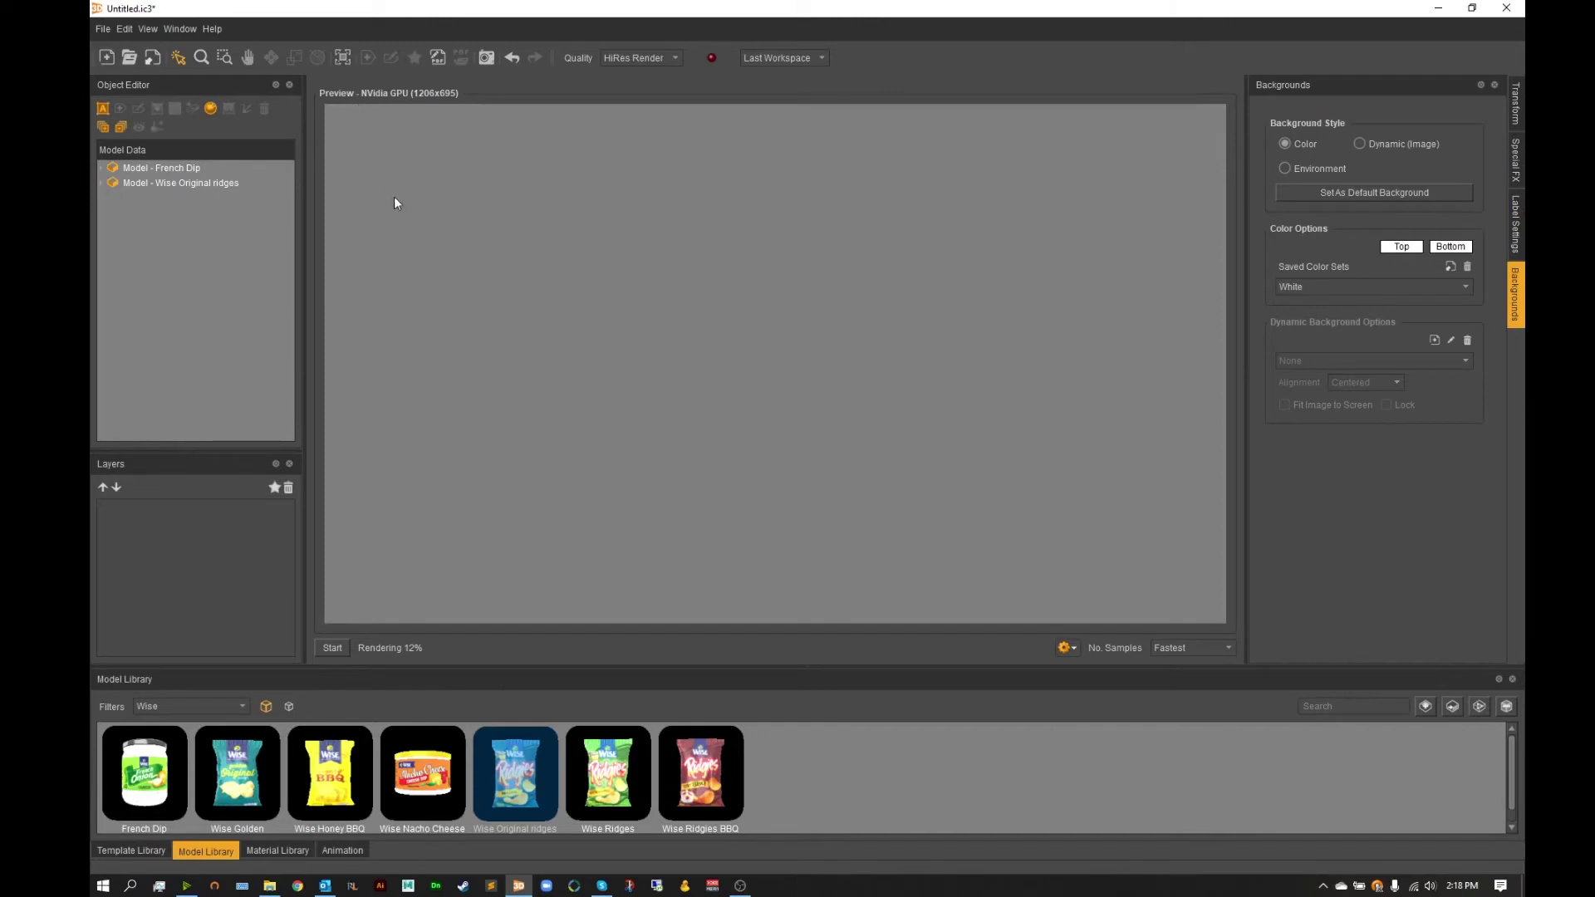
{"action": "left_click", "coordinate": [1211, 650]}
{"action": "left_click", "coordinate": [332, 647]}
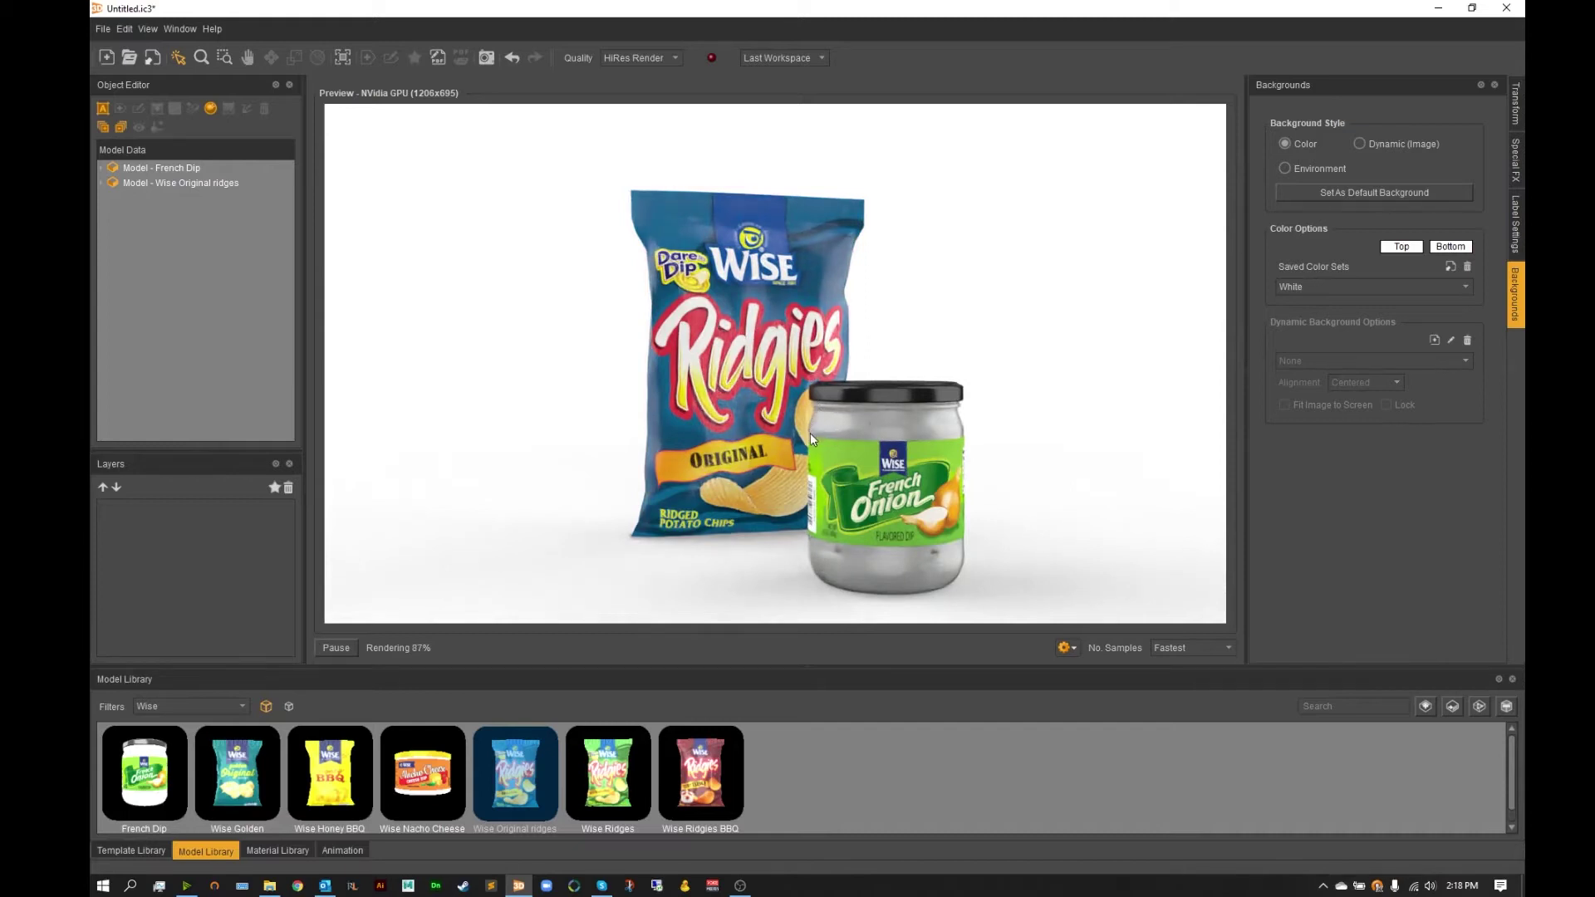
Step: Edit the French Dip jar's Clear material to refraction 1.205 with a Paper raytracing substrate, and save
{"action": "left_click", "coordinate": [165, 170]}
{"action": "left_click", "coordinate": [102, 168]}
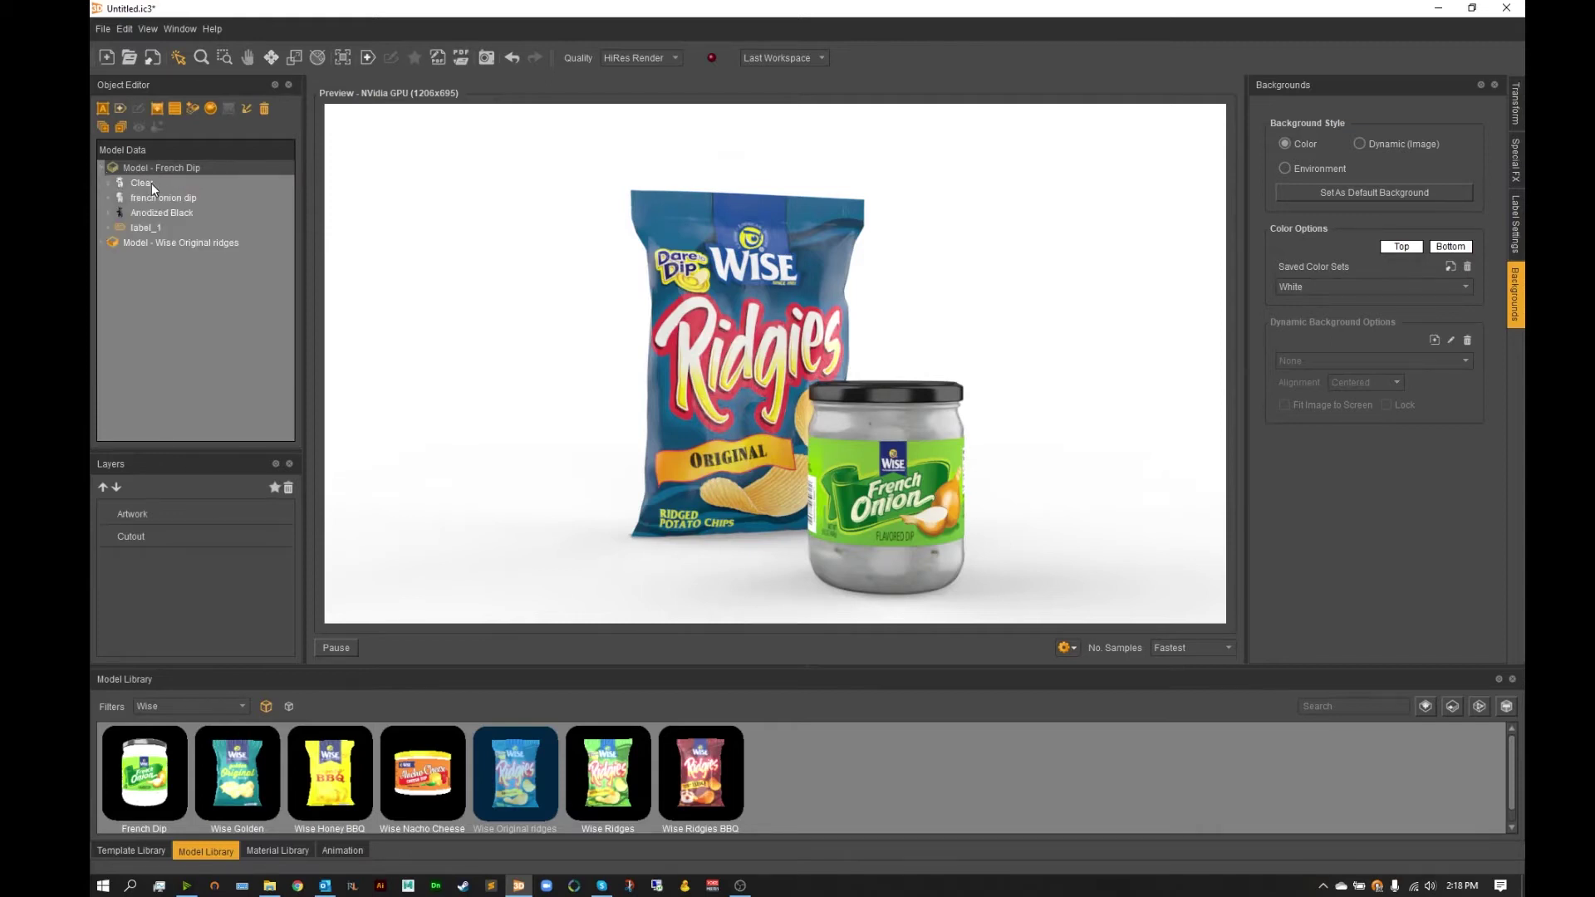
{"action": "double_click", "coordinate": [151, 183]}
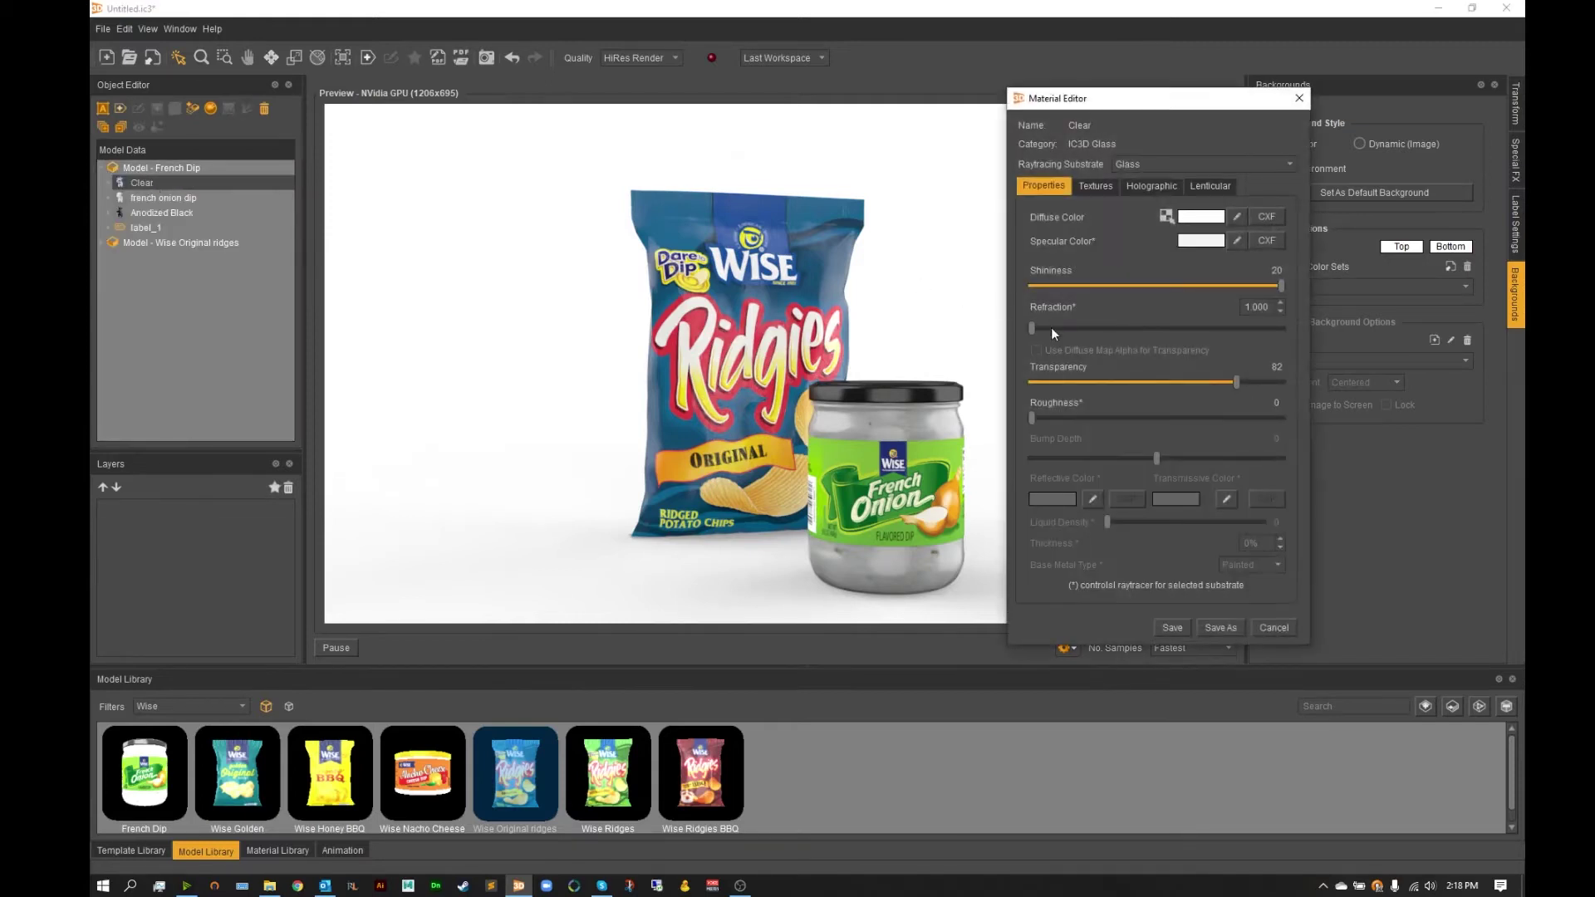
{"action": "left_click_drag", "start_coordinate": [1031, 327], "coordinate": [1048, 327]}
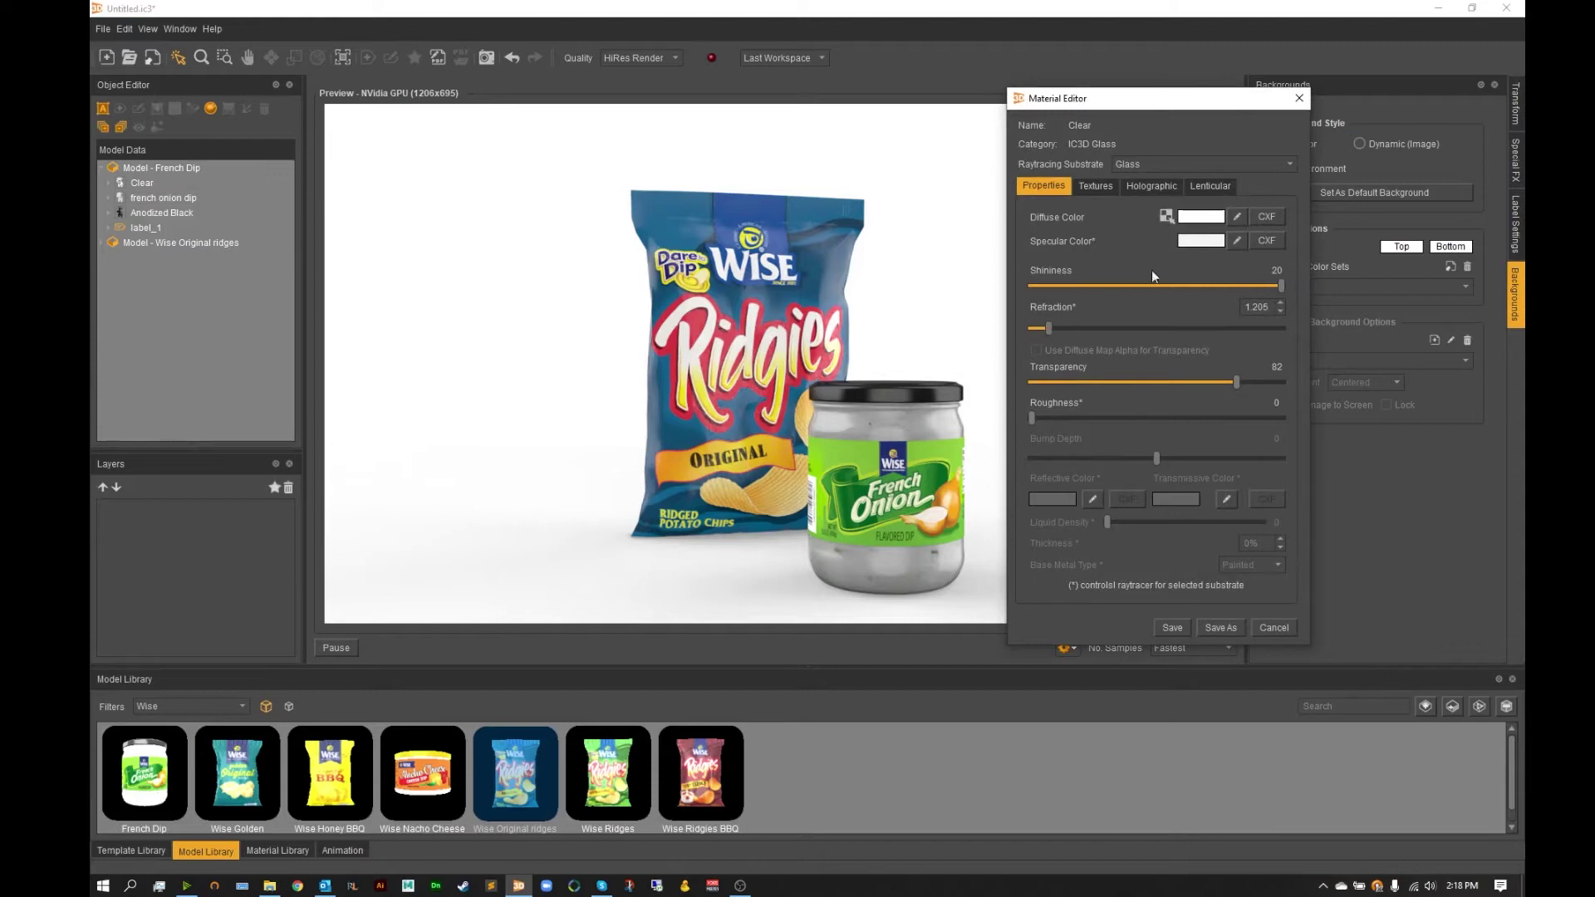
{"action": "left_click", "coordinate": [1184, 166]}
{"action": "left_click", "coordinate": [1187, 177]}
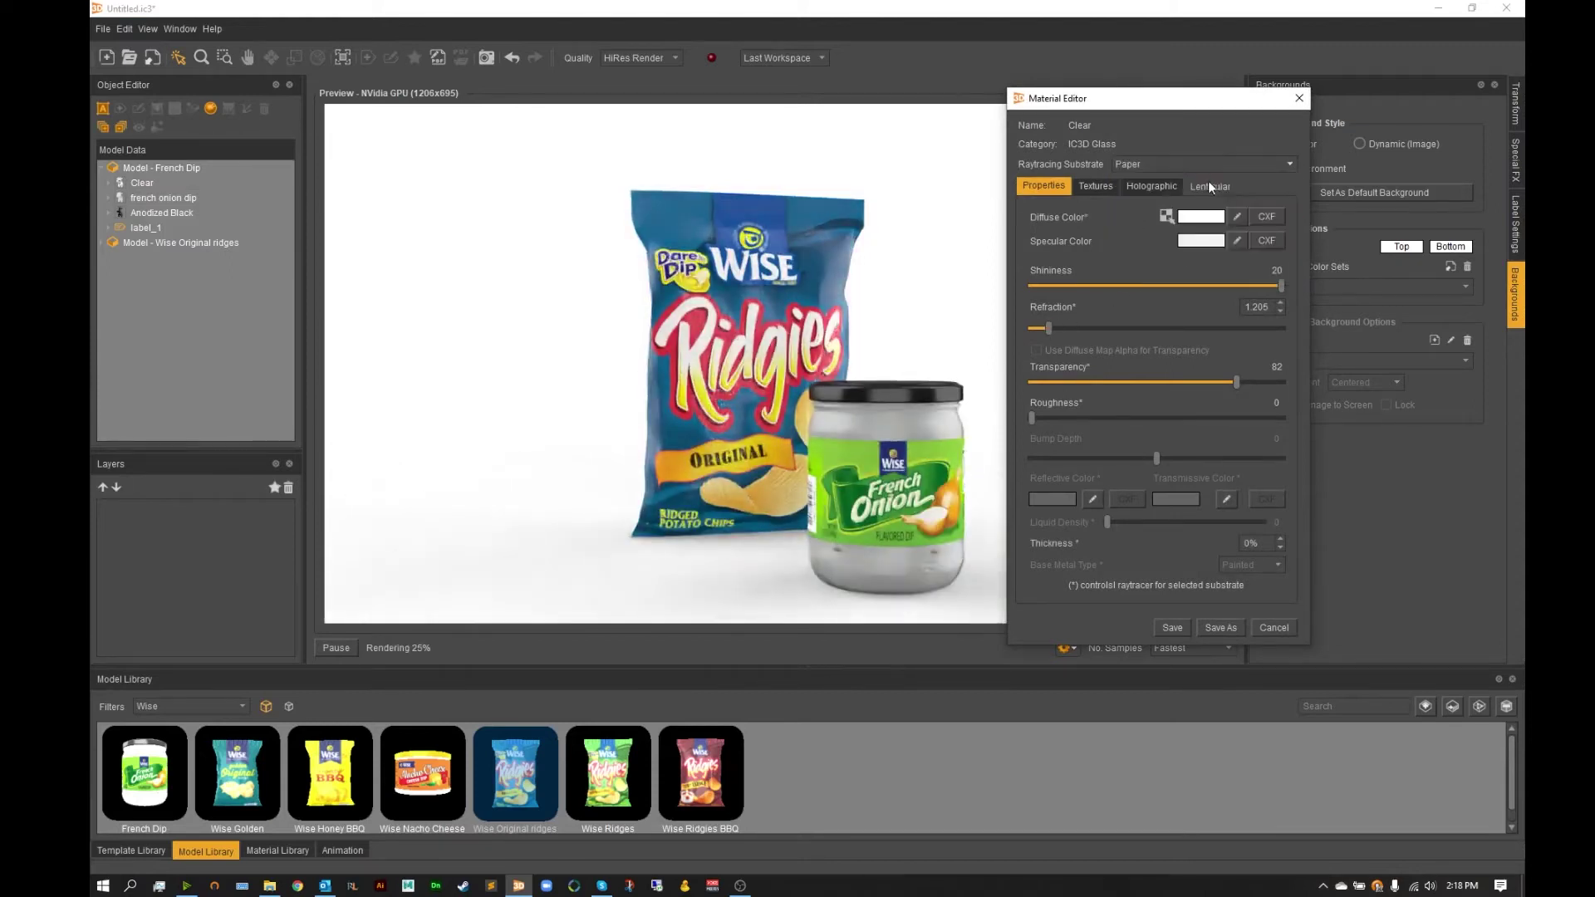
{"action": "left_click", "coordinate": [1176, 628]}
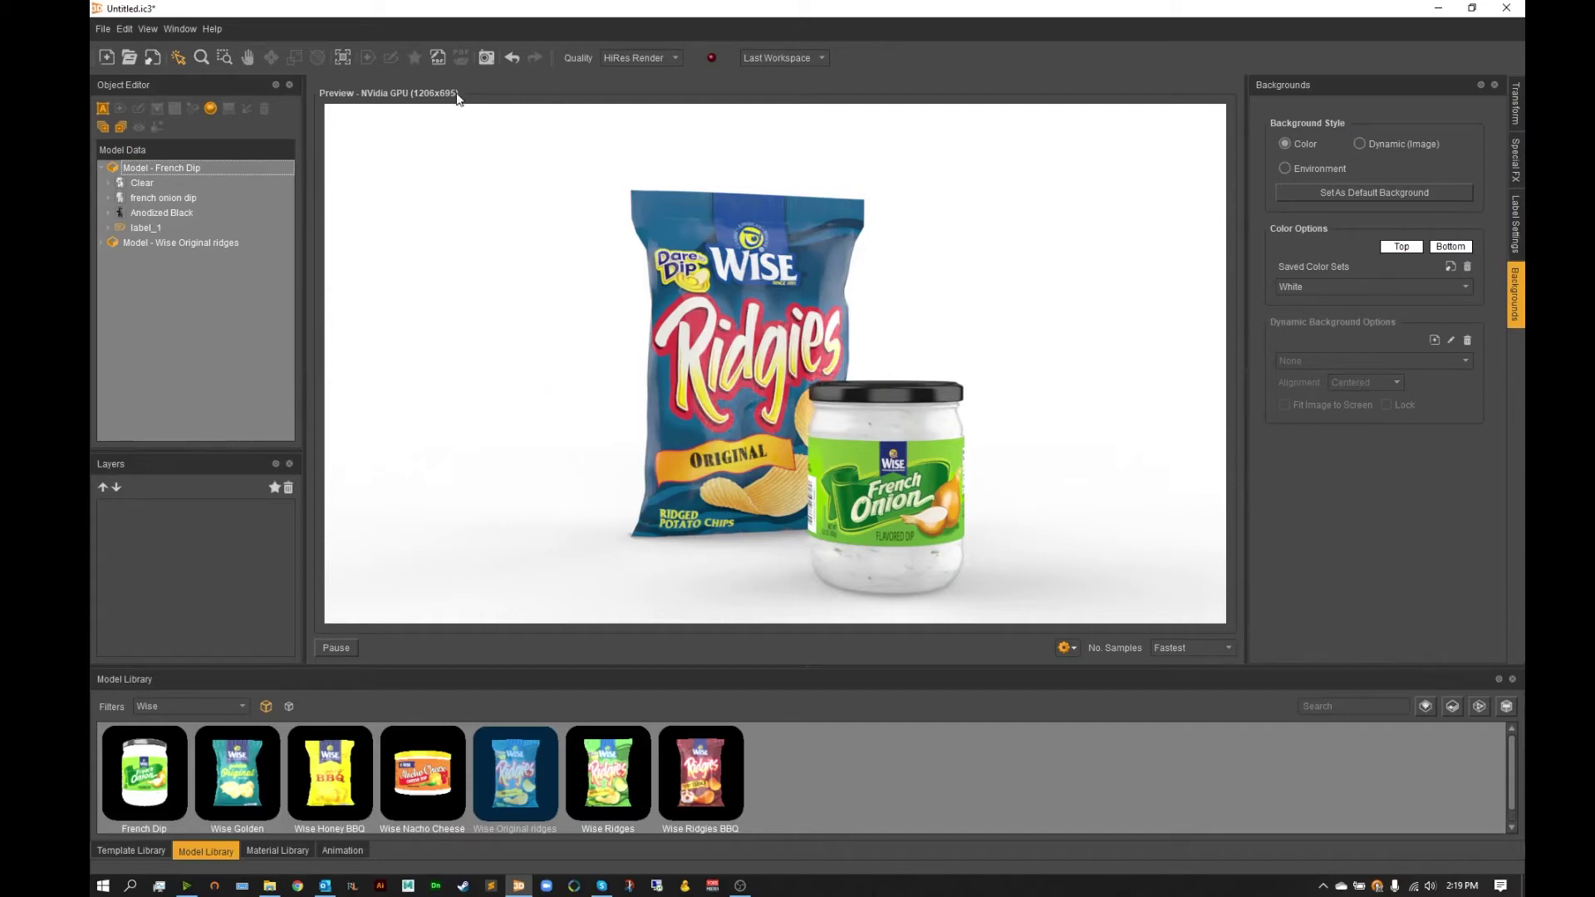
Step: Open Camera Settings, move it aside, and review pitch 0, yaw 0 and the presets without changing them
{"action": "left_click", "coordinate": [486, 59]}
{"action": "left_click_drag", "start_coordinate": [761, 228], "coordinate": [1304, 196]}
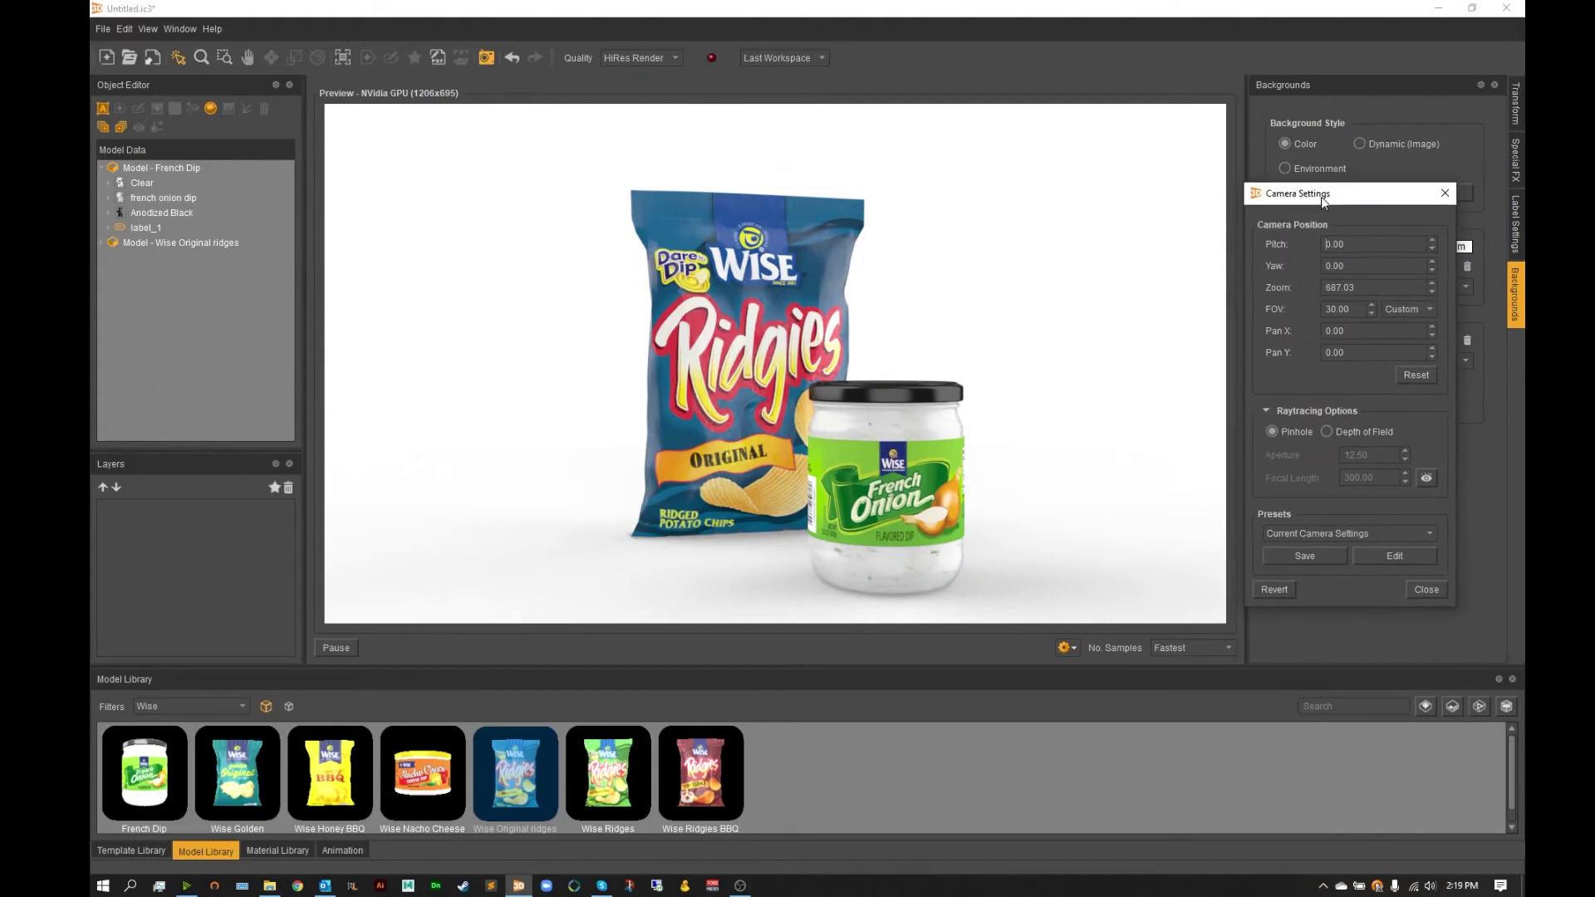
{"action": "left_click", "coordinate": [1346, 244]}
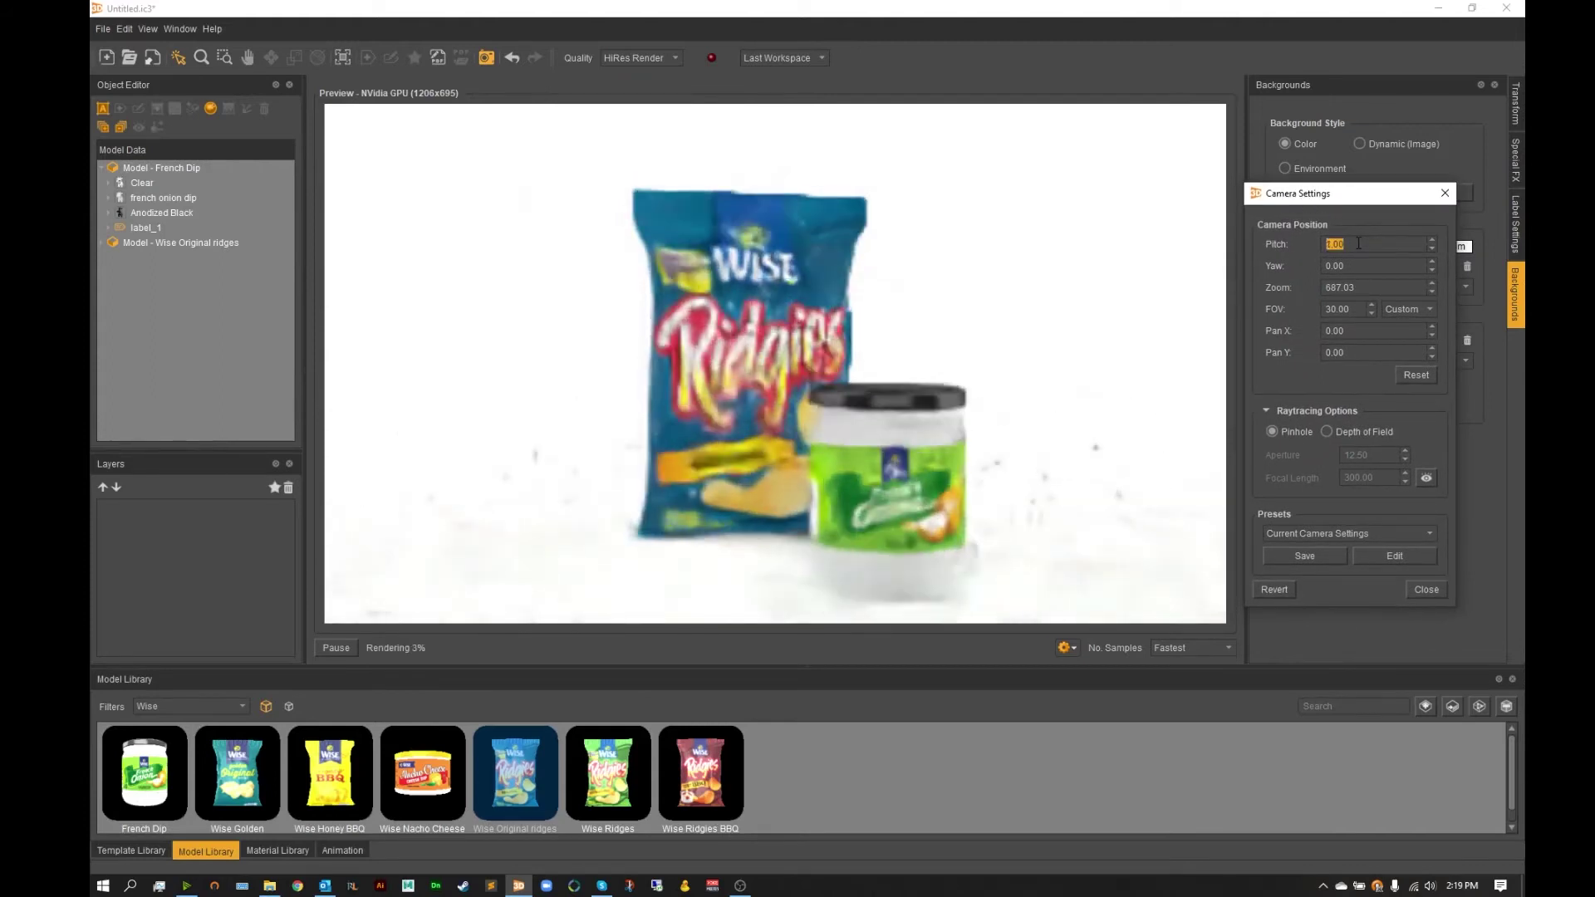
{"action": "key", "text": "Tab"}
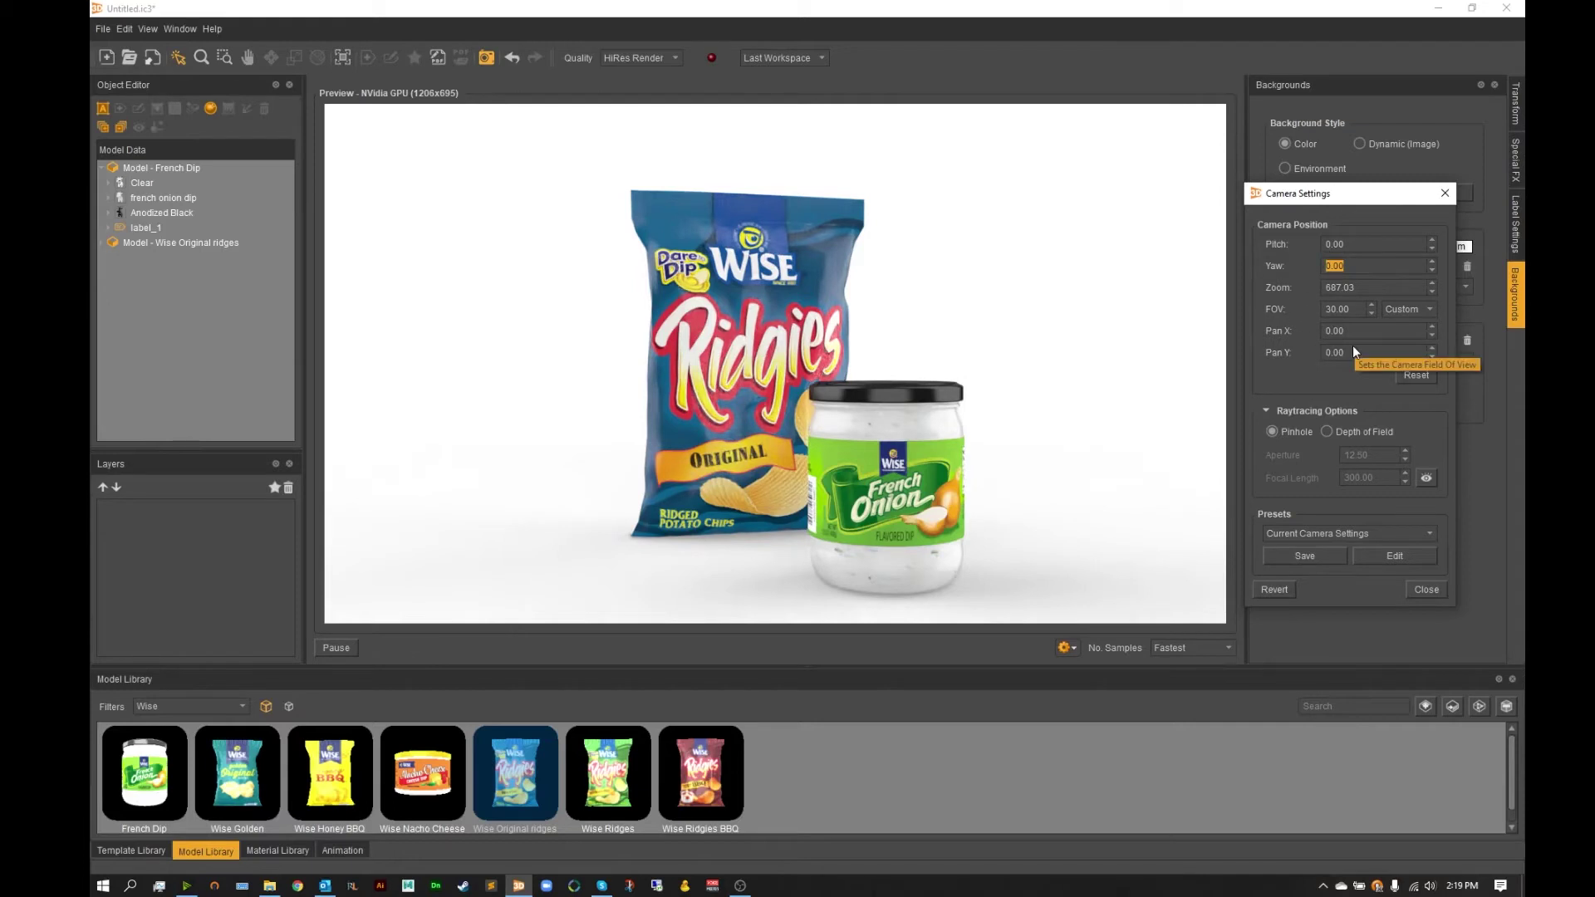
{"action": "left_click", "coordinate": [1354, 536]}
{"action": "scroll", "coordinate": [1358, 576], "scroll_direction": "down", "scroll_amount": 3}
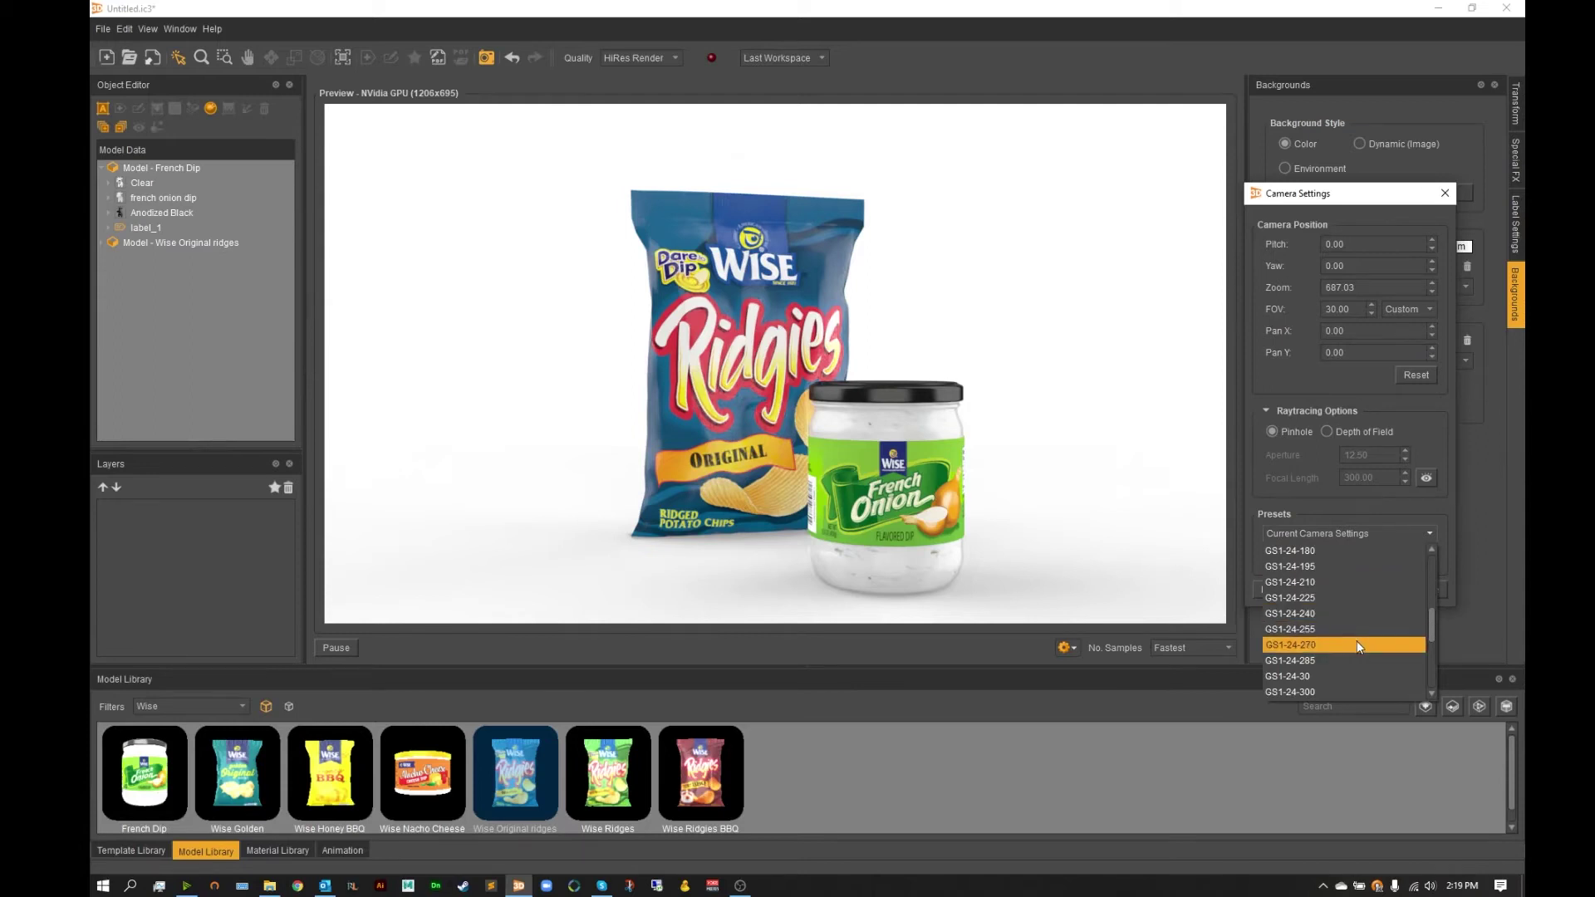
{"action": "scroll", "coordinate": [1357, 641], "scroll_direction": "down", "scroll_amount": 2}
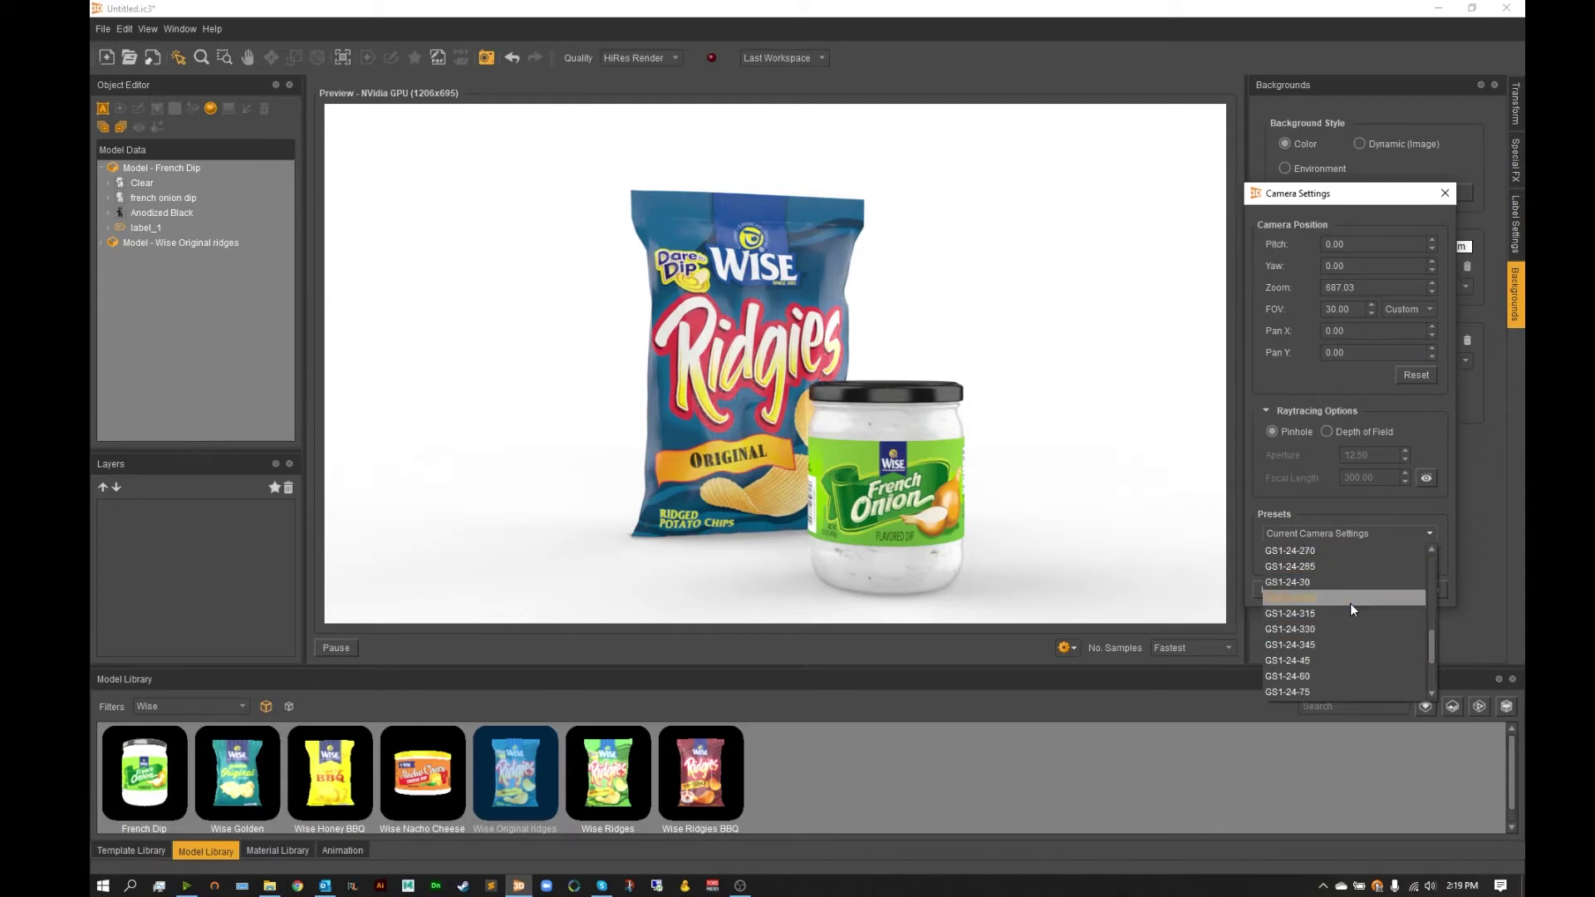
{"action": "scroll", "coordinate": [1349, 604], "scroll_direction": "down", "scroll_amount": 2}
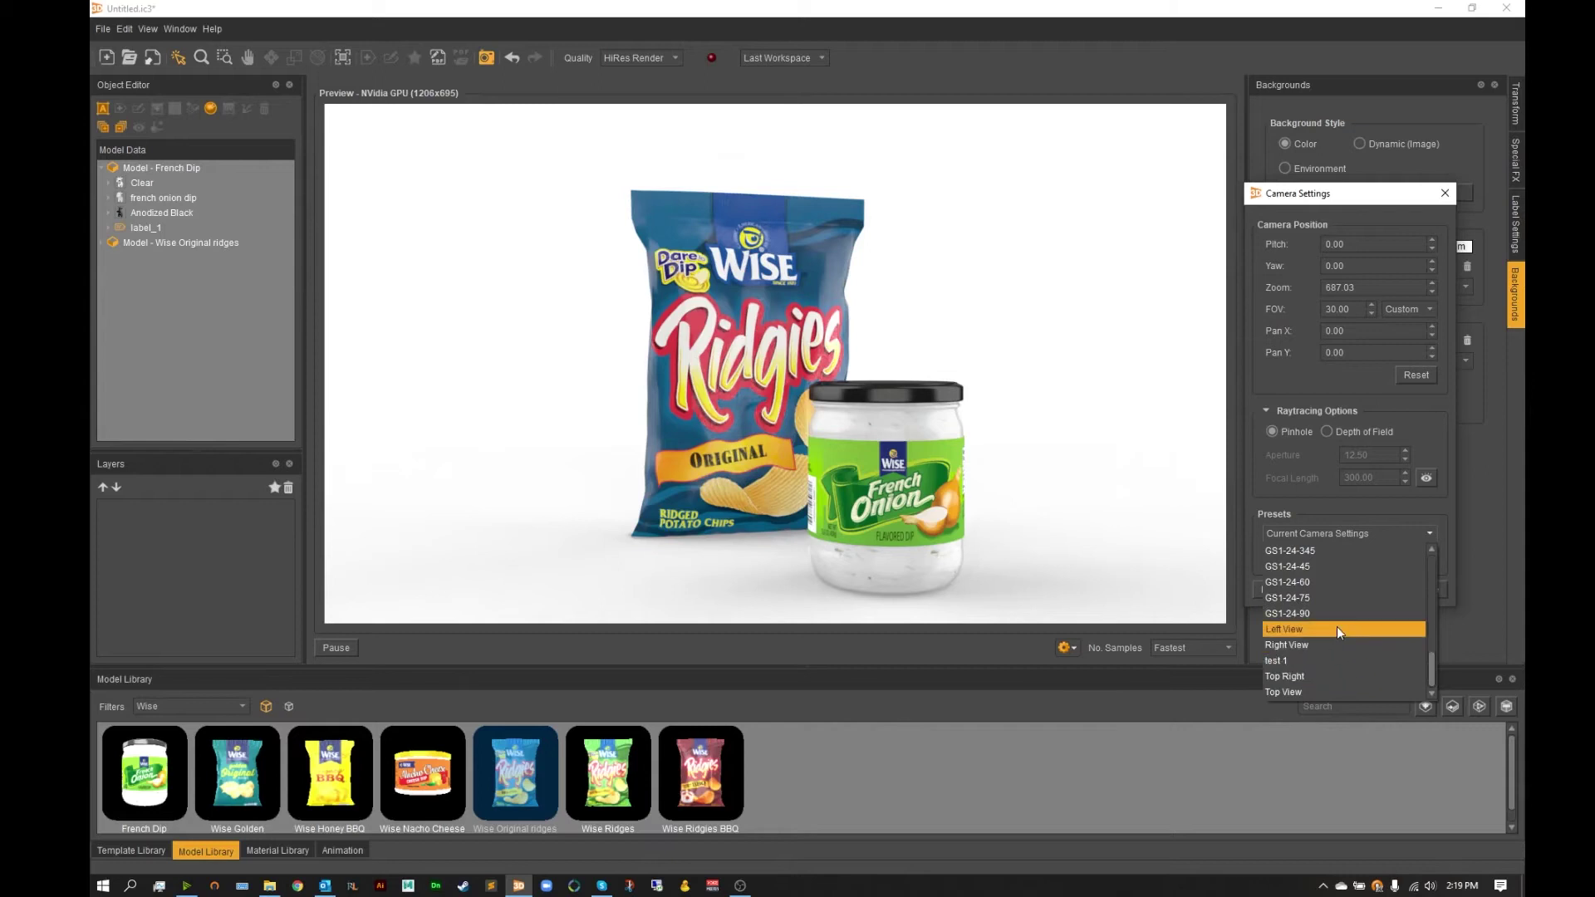
{"action": "left_click", "coordinate": [1319, 517]}
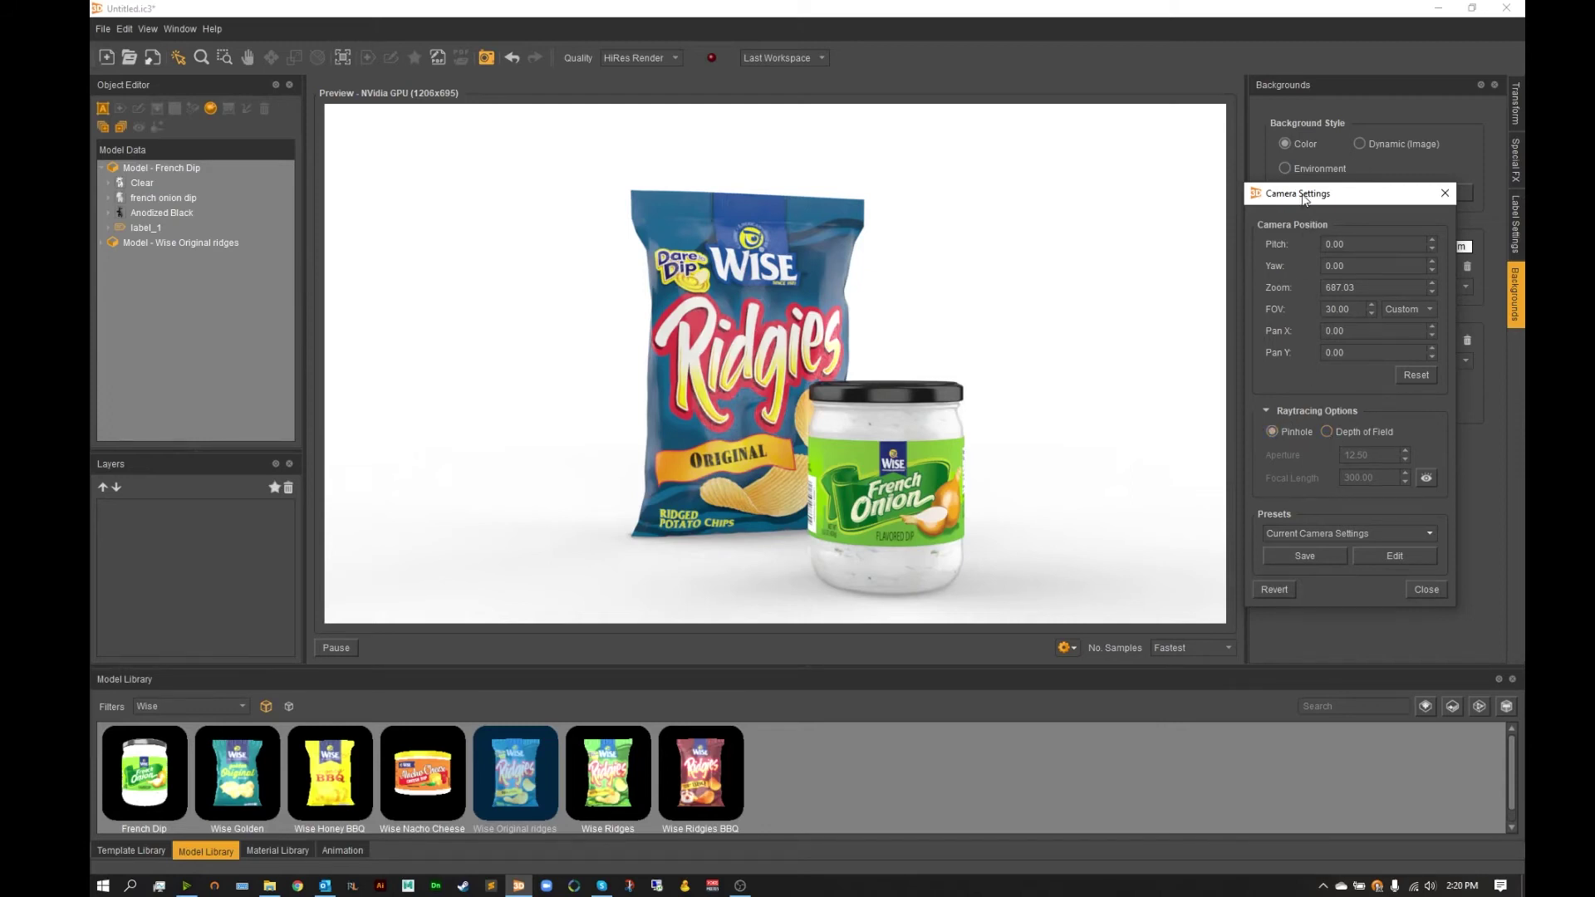
Step: Switch the camera to Depth of Field (aperture 12.50, focal length 300.00) and select the French Dip model
{"action": "left_click_drag", "start_coordinate": [1302, 197], "coordinate": [1313, 94]}
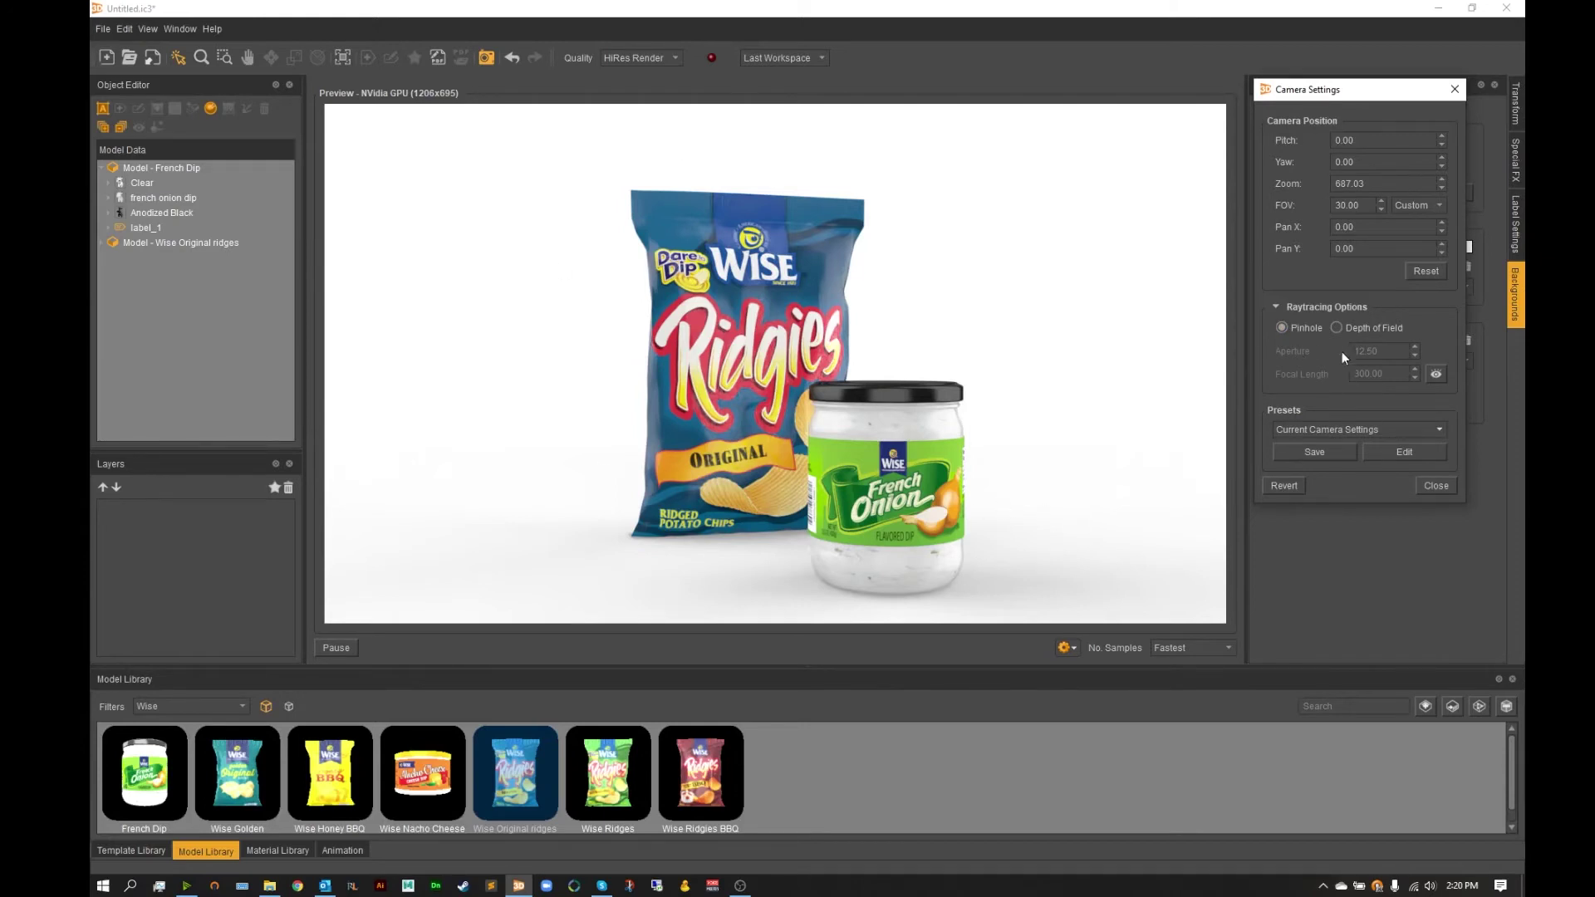
{"action": "left_click", "coordinate": [1335, 328]}
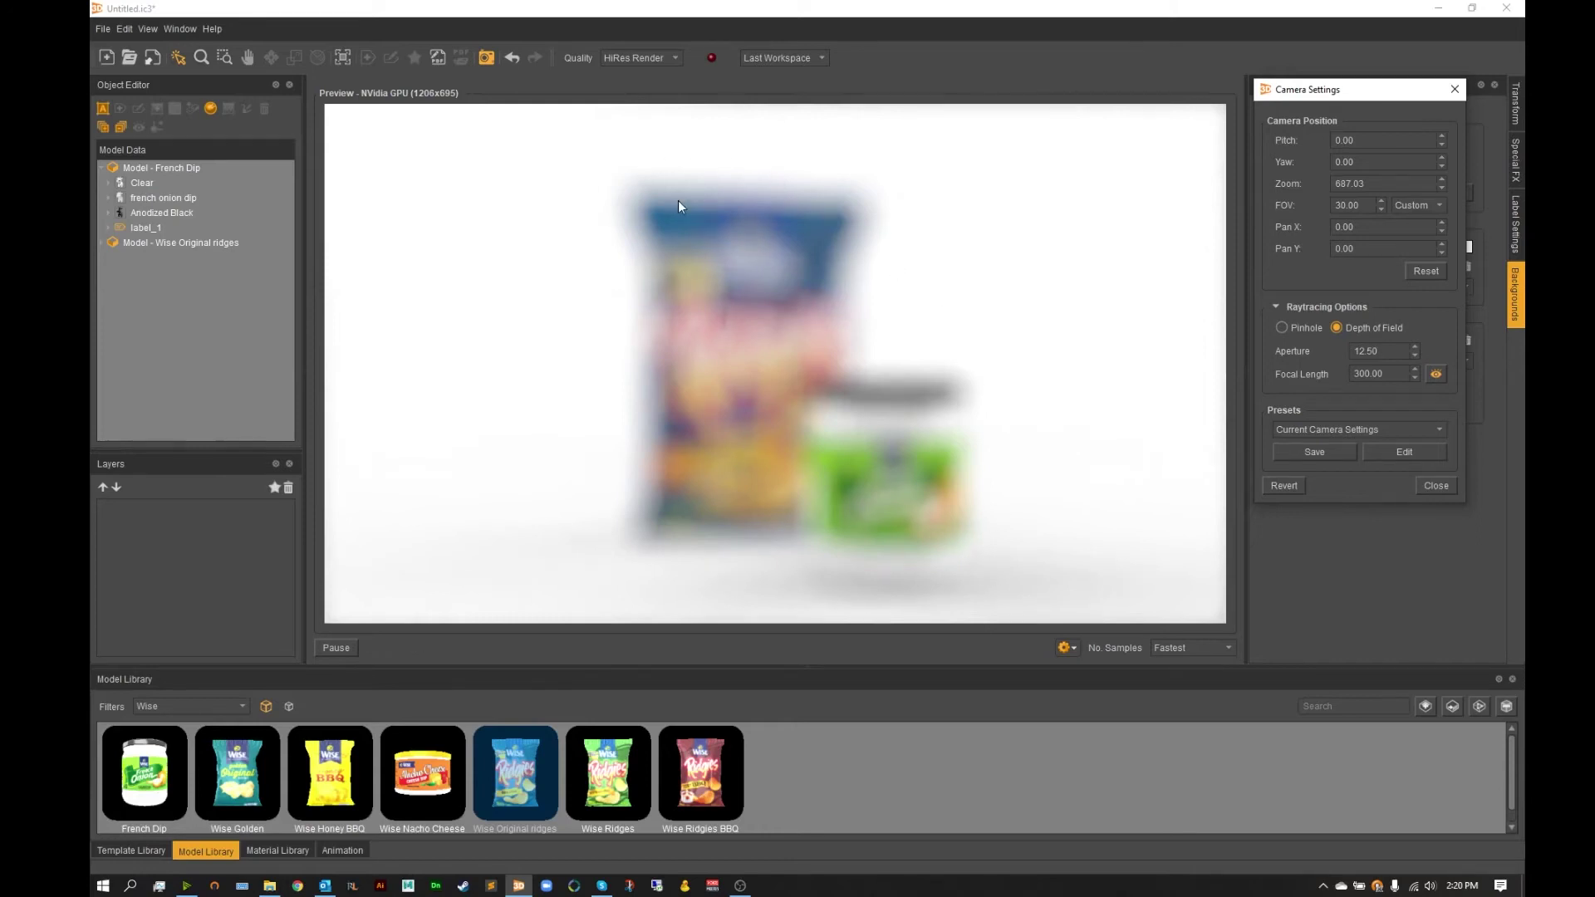
{"action": "left_click", "coordinate": [139, 169]}
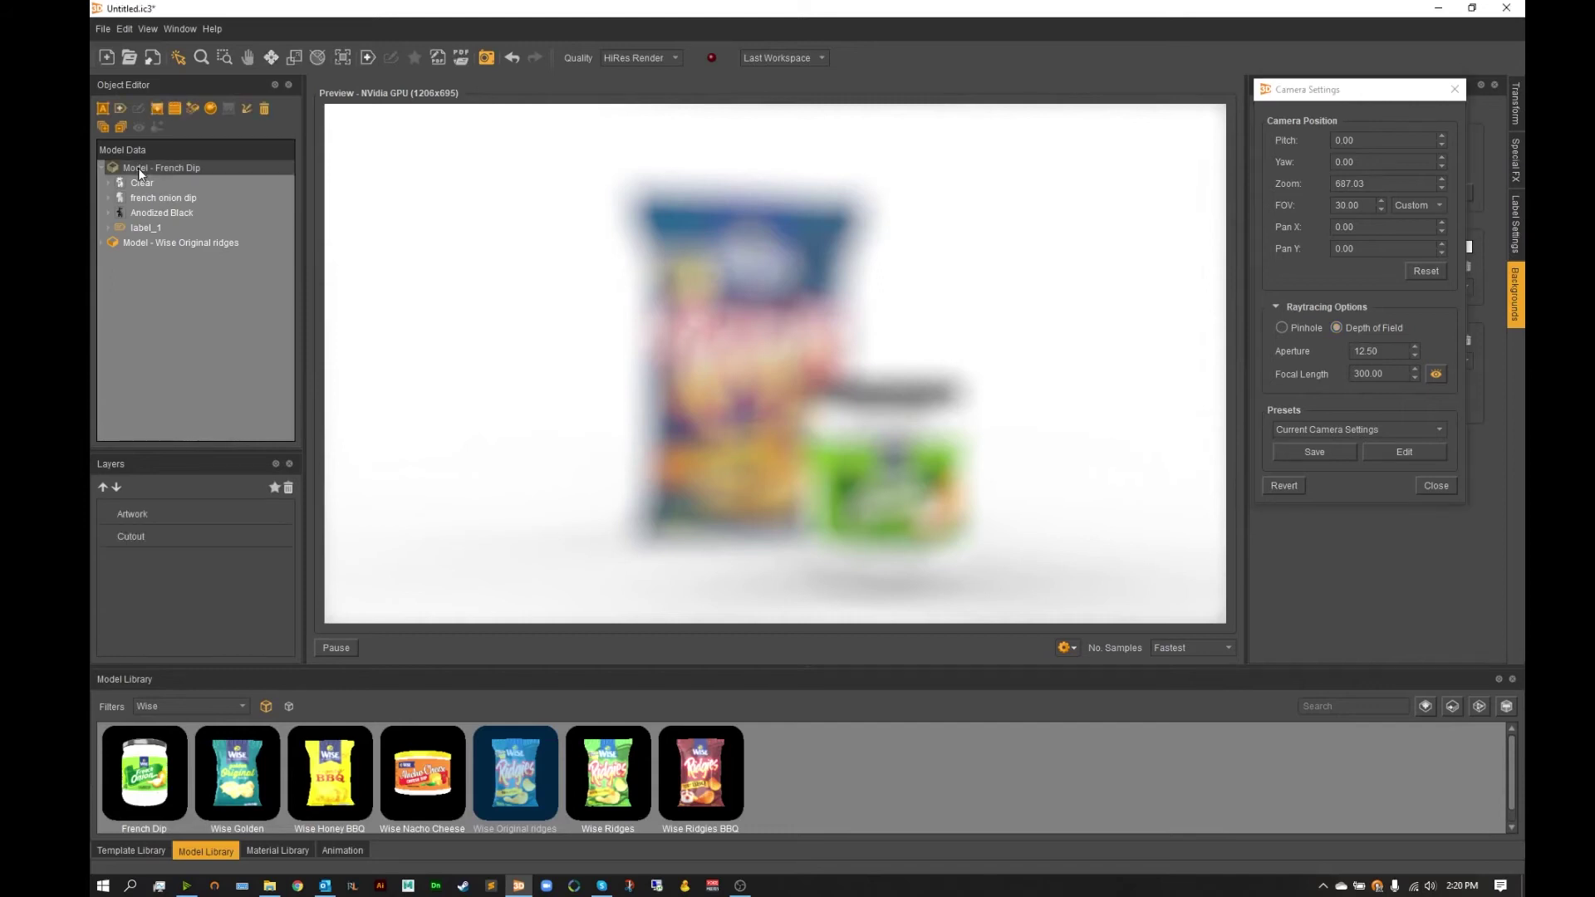
Step: Focus the camera on the dip jar, then adjust the focal length down to about 579.43
{"action": "left_click", "coordinate": [1436, 374]}
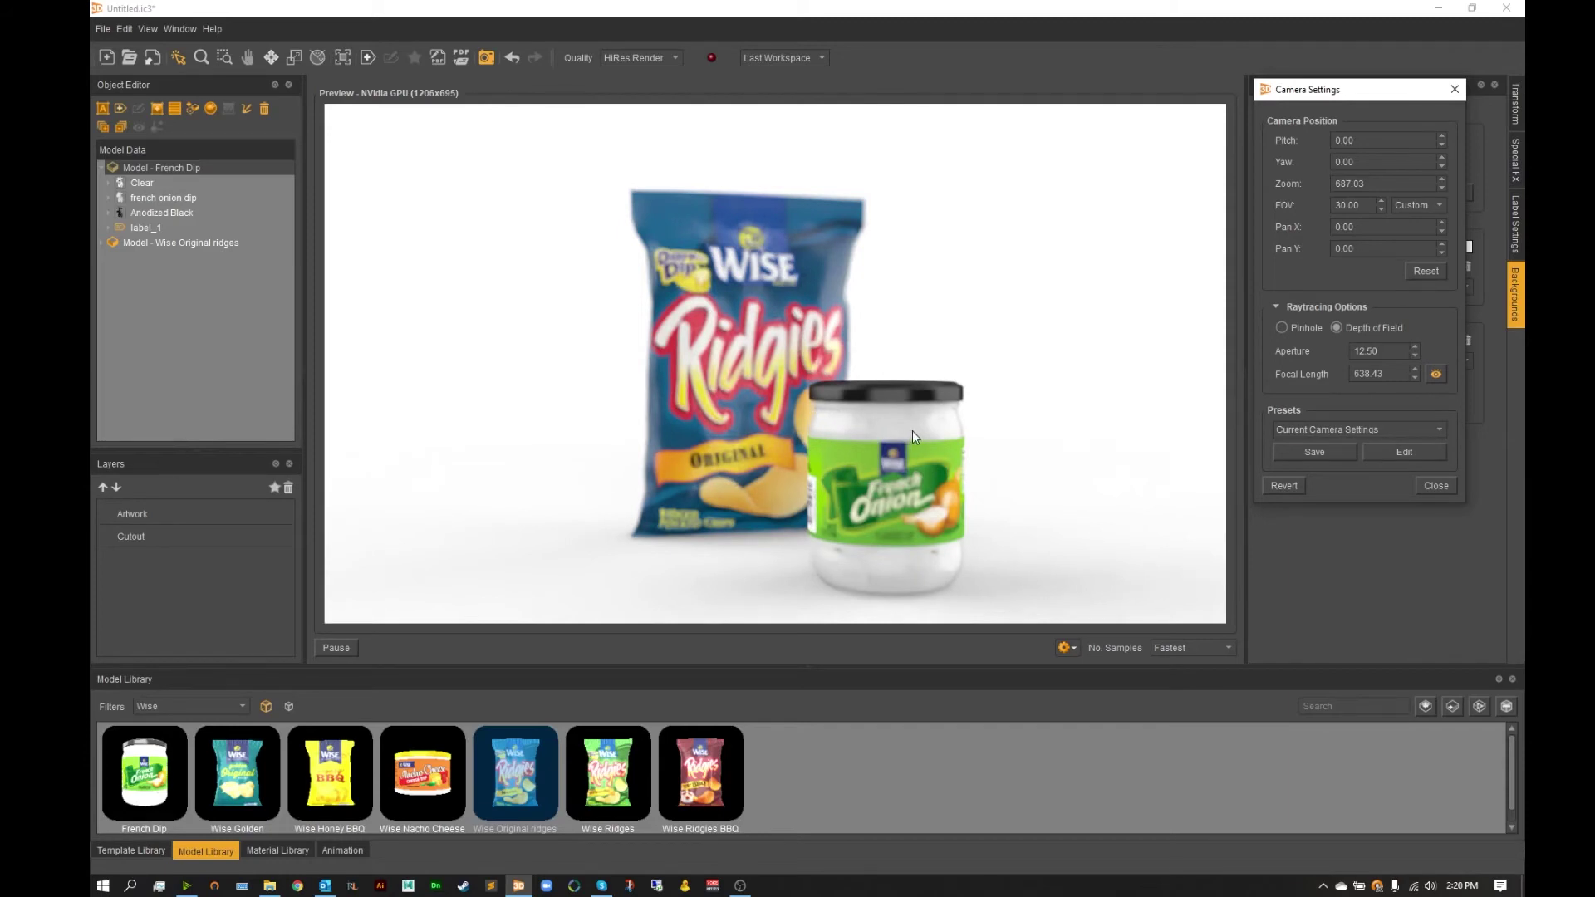
{"action": "scroll", "coordinate": [1379, 374], "scroll_direction": "up", "scroll_amount": 4}
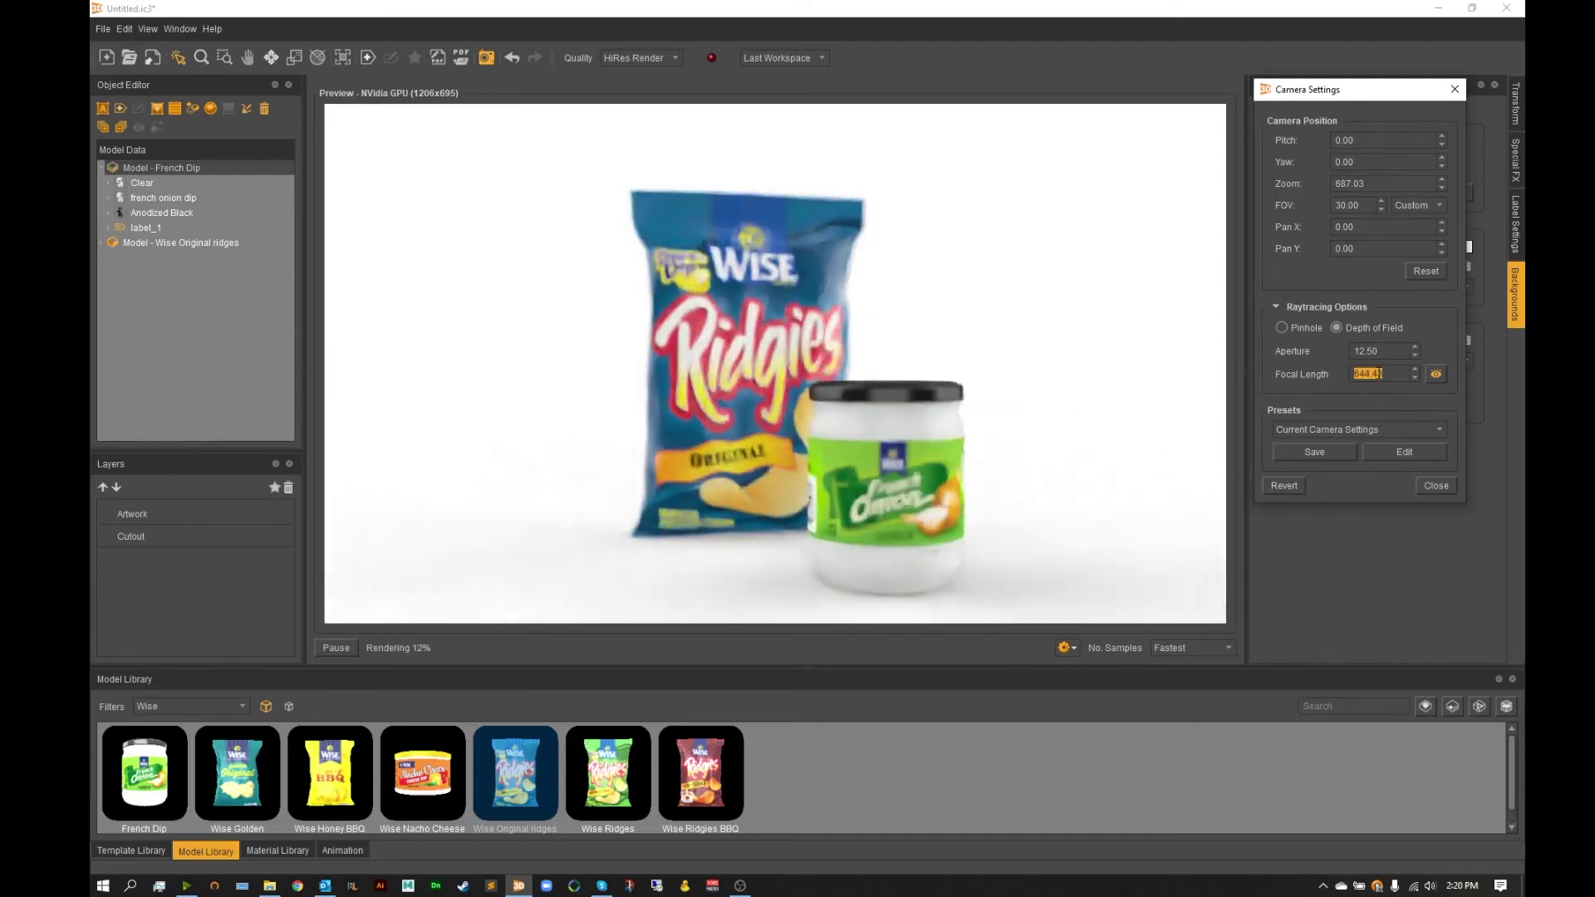
{"action": "scroll", "coordinate": [1379, 374], "scroll_direction": "down", "scroll_amount": 4}
{"action": "scroll", "coordinate": [1379, 374], "scroll_direction": "down", "scroll_amount": 6}
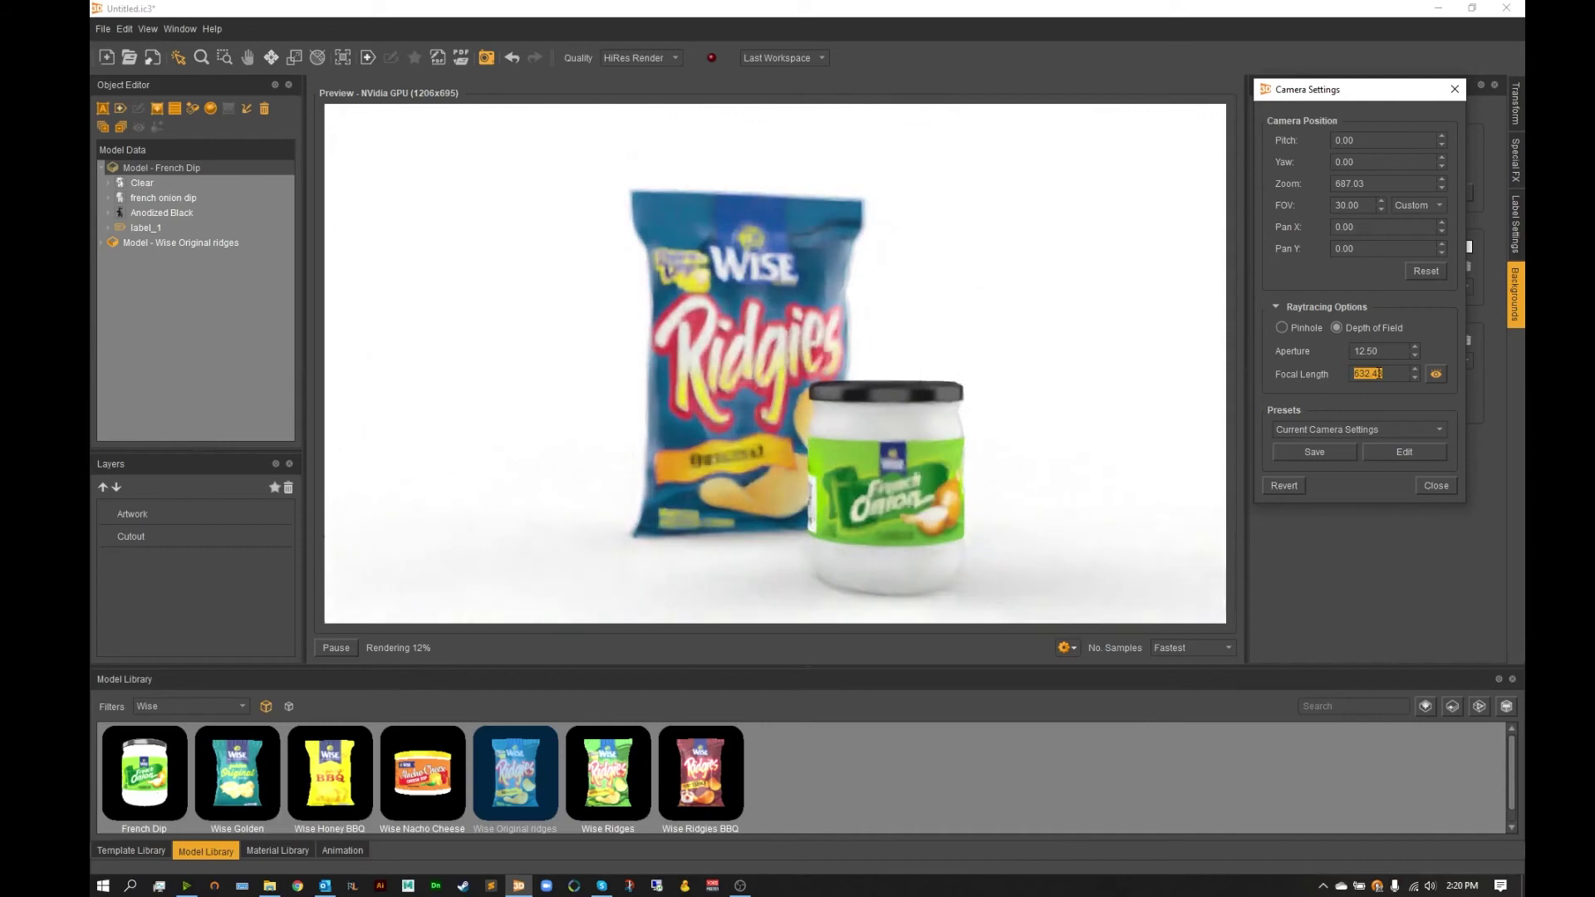
{"action": "scroll", "coordinate": [1379, 374], "scroll_direction": "down", "scroll_amount": 6}
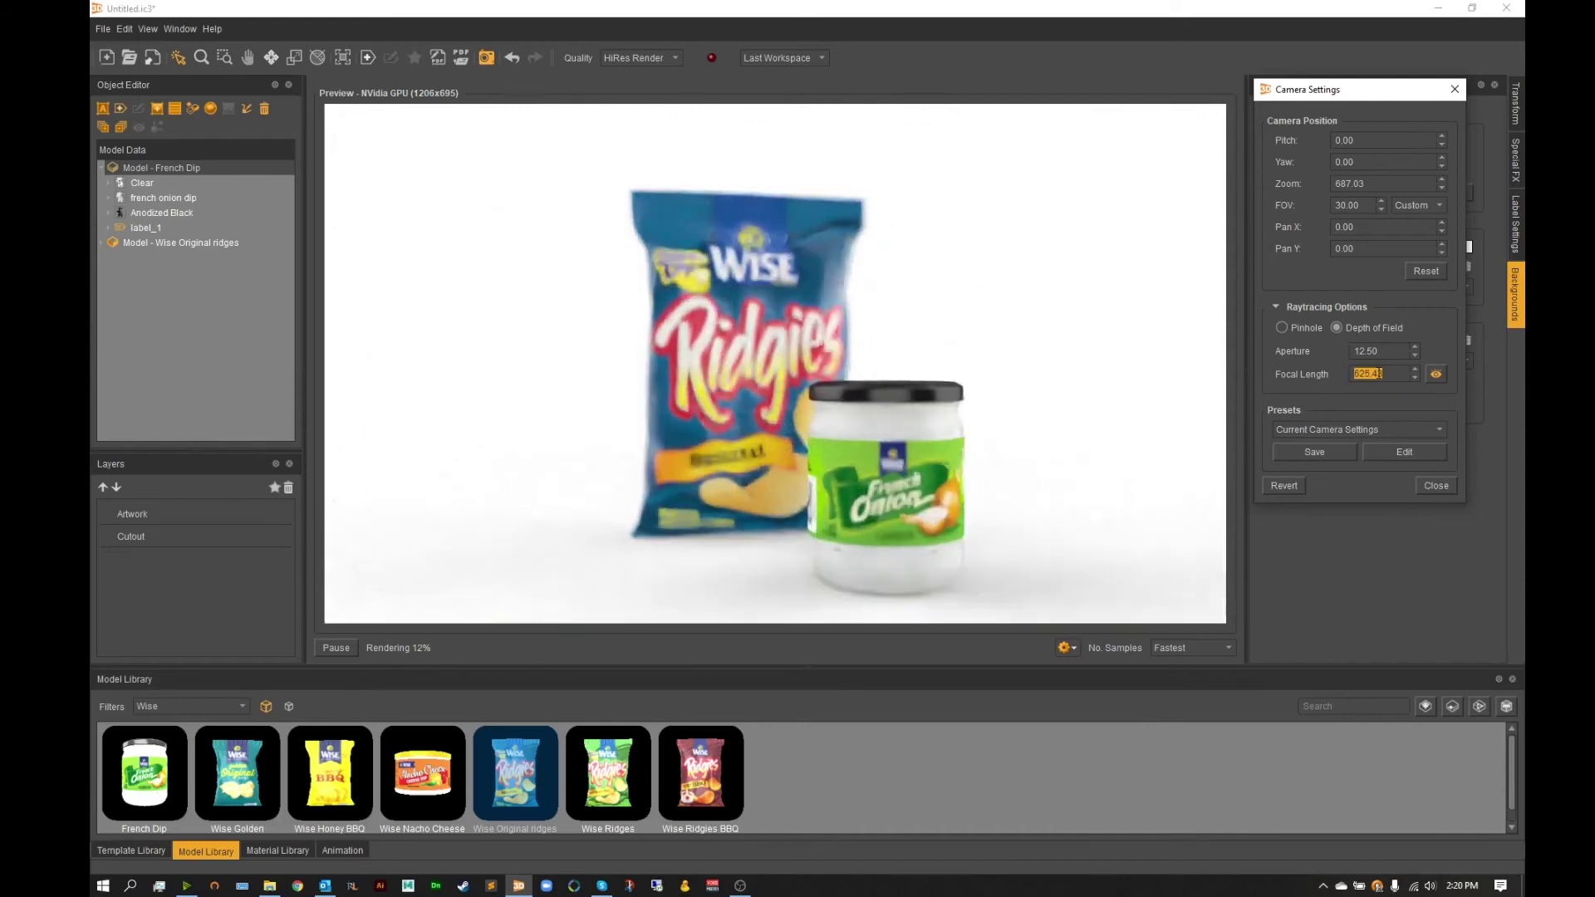
{"action": "scroll", "coordinate": [1379, 374], "scroll_direction": "down", "scroll_amount": 14}
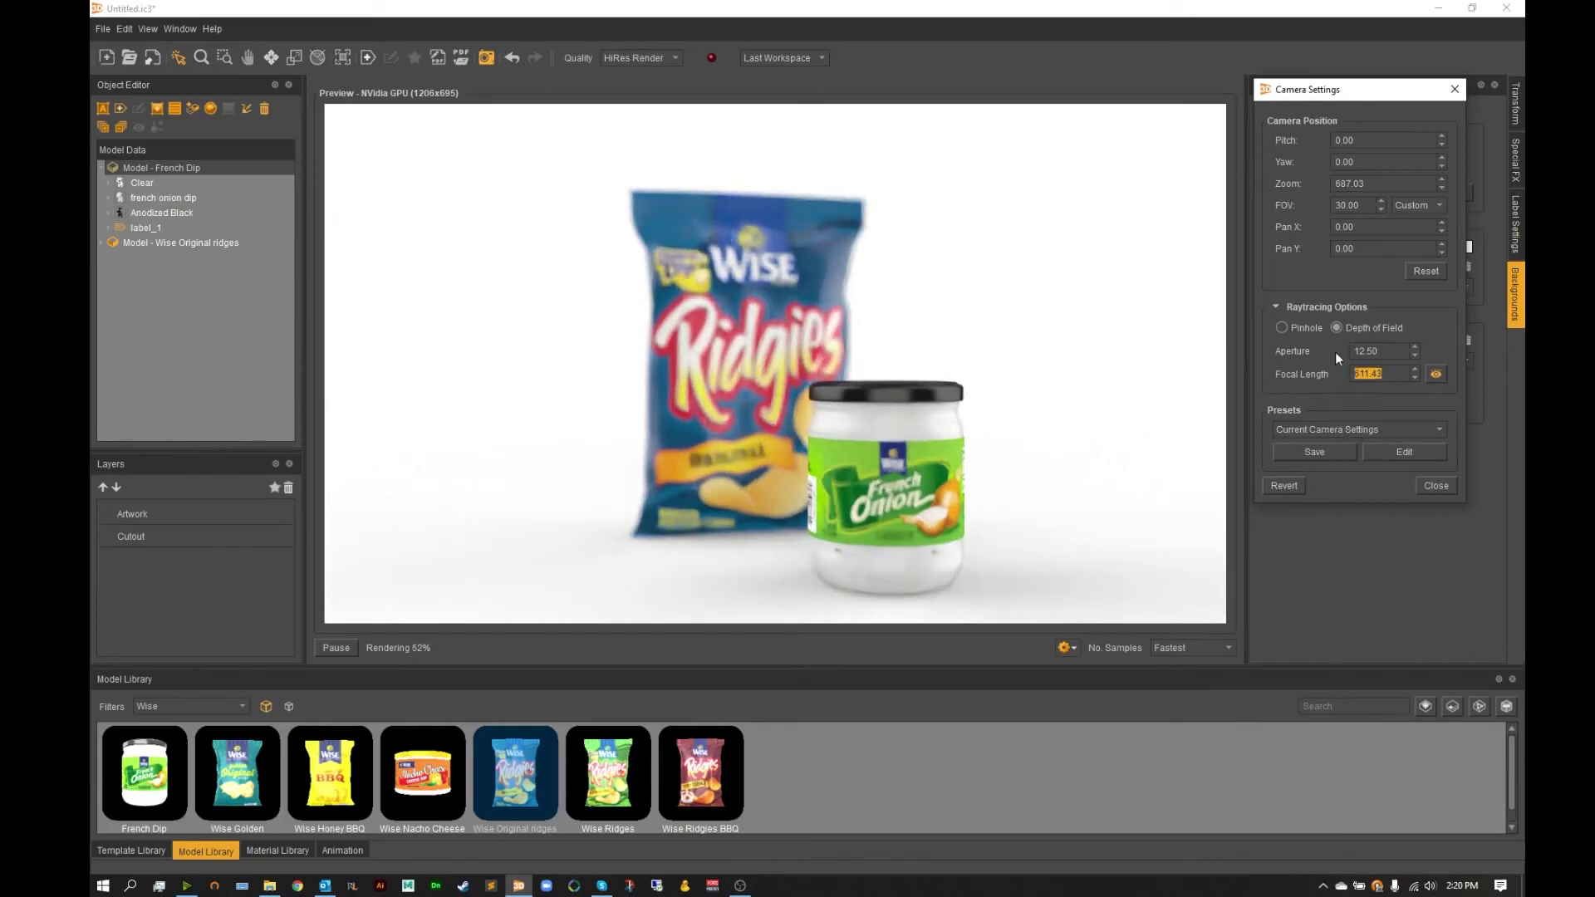
{"action": "scroll", "coordinate": [1393, 373], "scroll_direction": "down", "scroll_amount": 18}
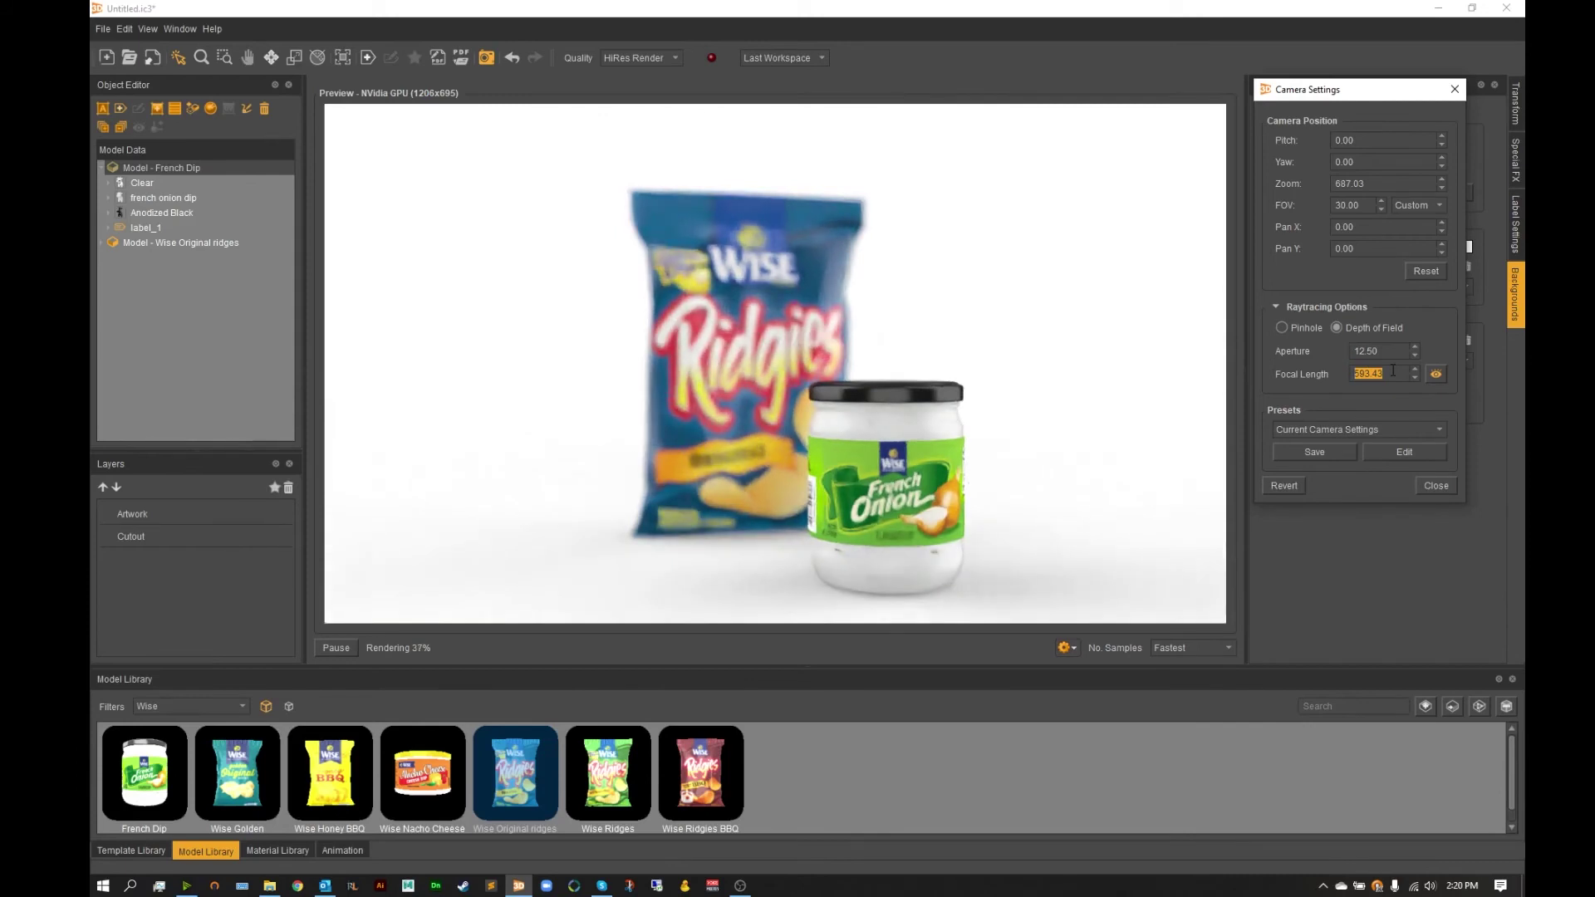
{"action": "scroll", "coordinate": [1381, 373], "scroll_direction": "down", "scroll_amount": 14}
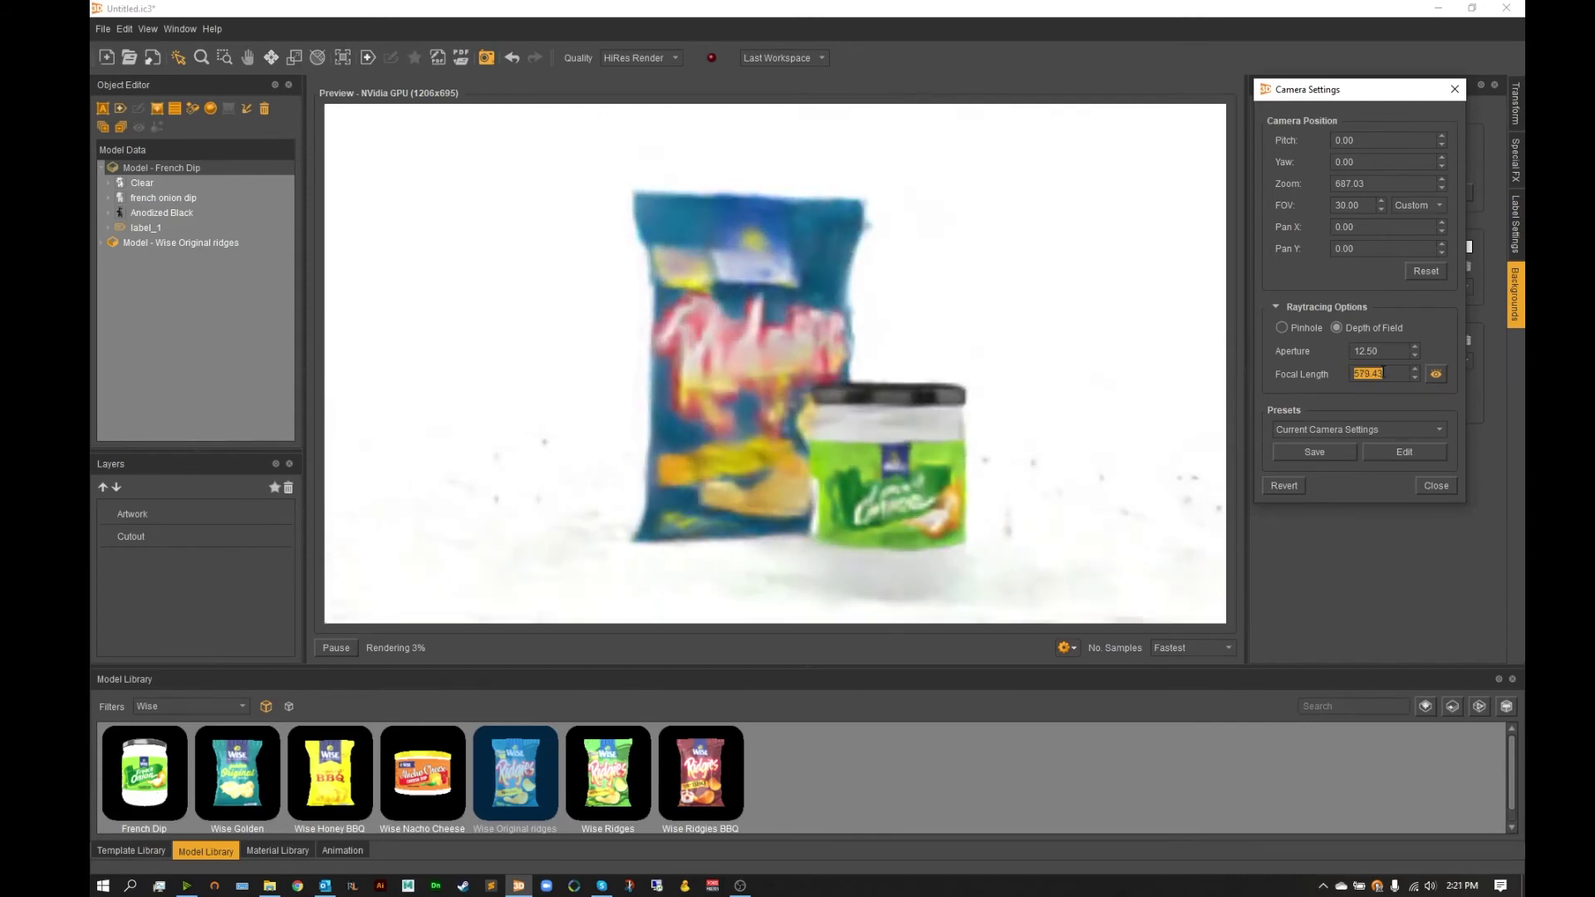